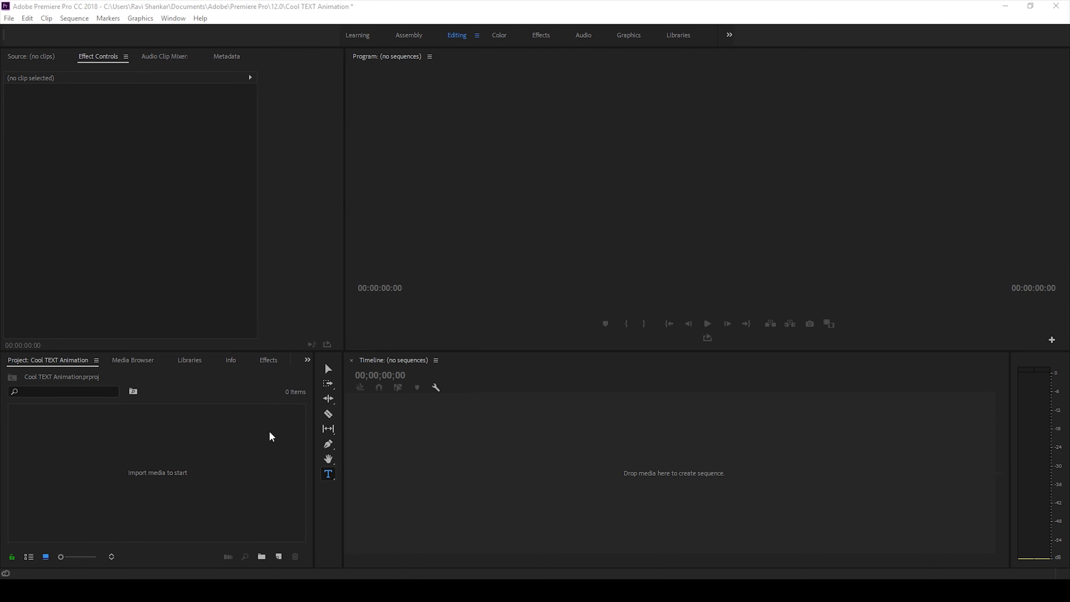
Step: Create a new legacy title named Title 02
left_click(204, 501)
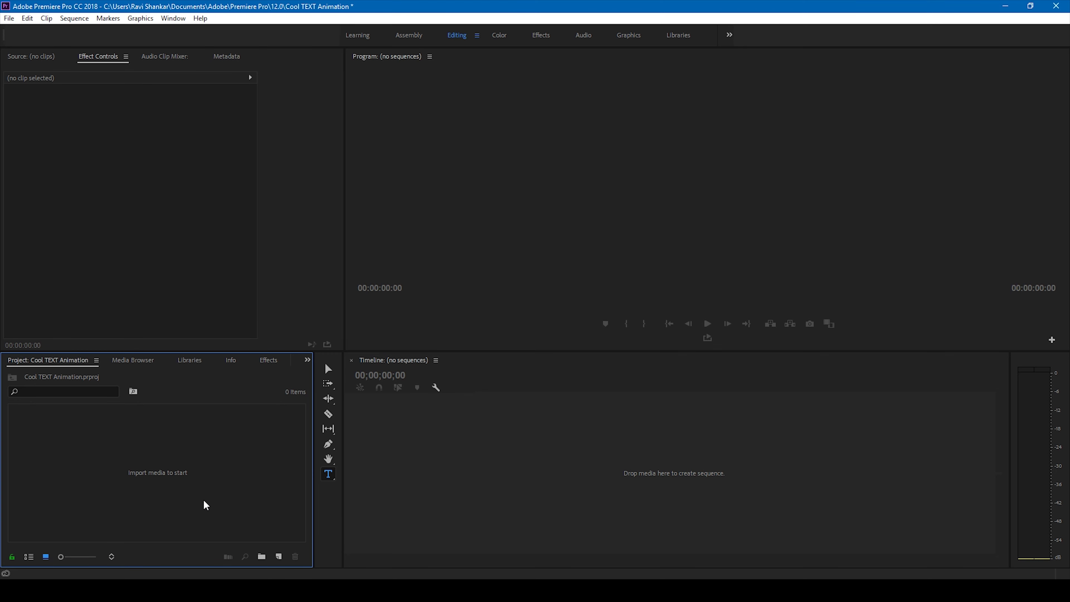
left_click(9, 18)
mouse_move(12, 33)
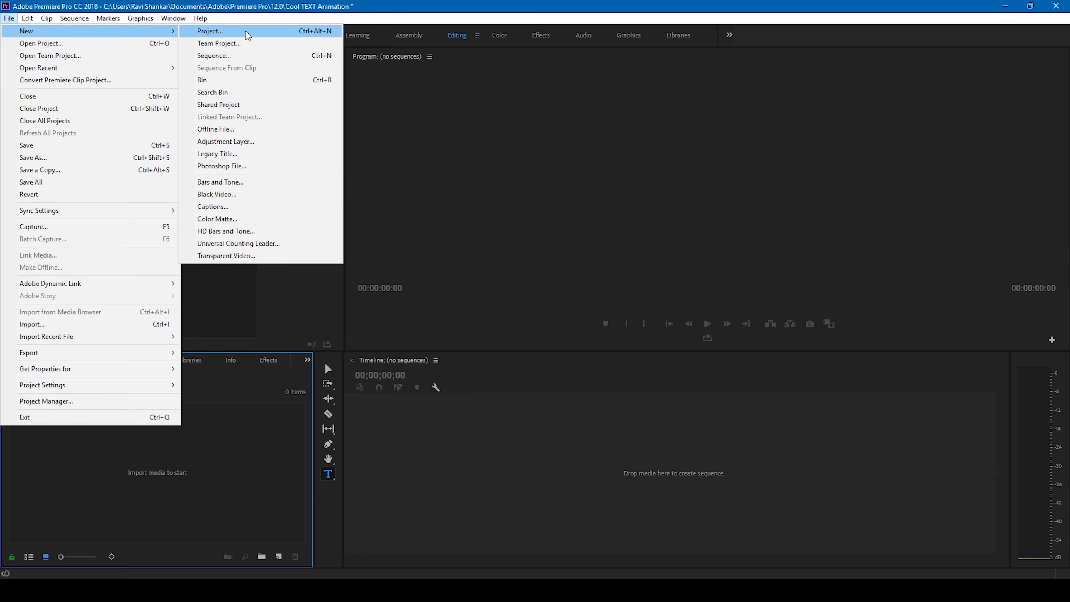
left_click(220, 155)
left_click(554, 346)
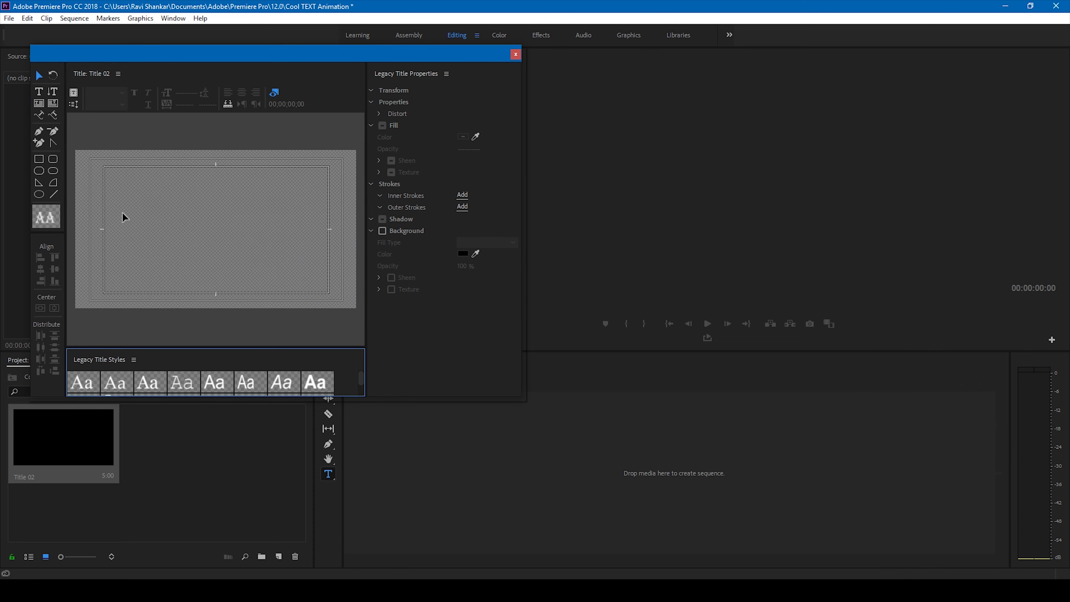
Step: Type Hi in a text box, set it to Arial Black, and apply the orange-yellow gradient style
left_click(39, 92)
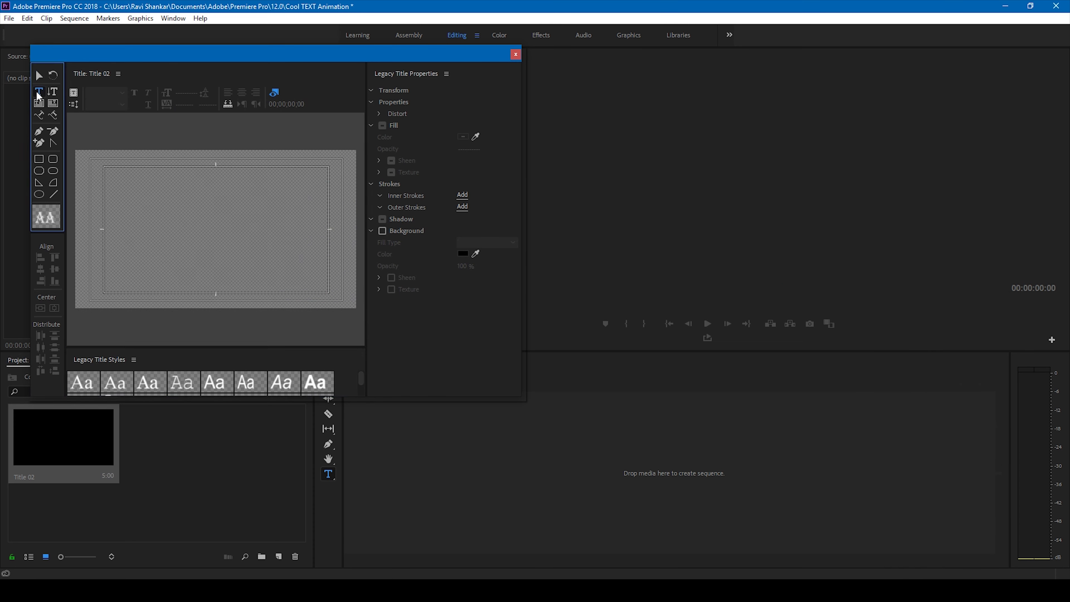
left_click_drag(128, 176, 203, 203)
type("HI")
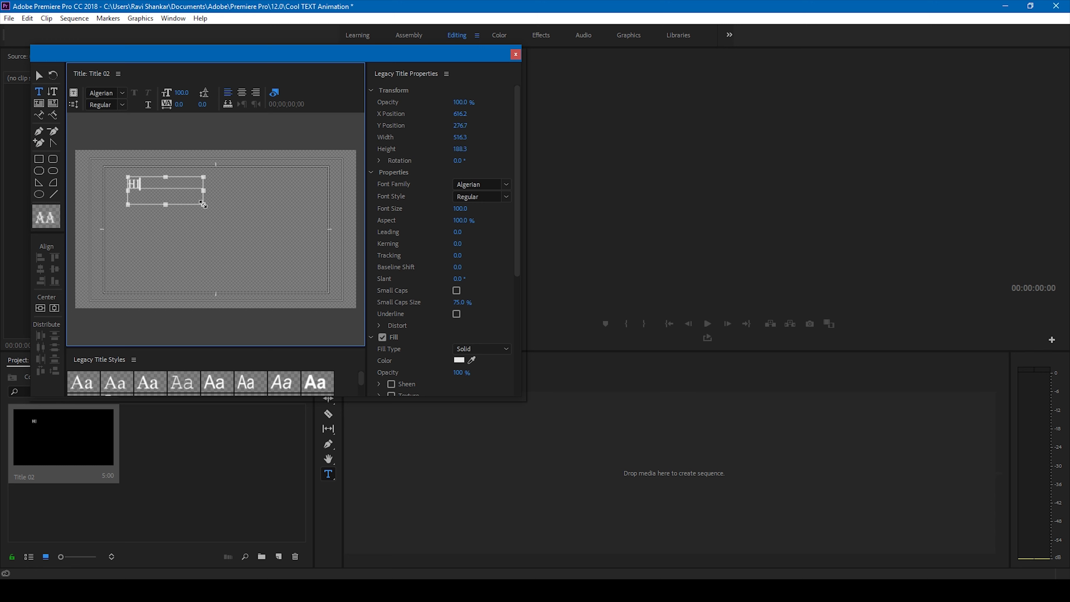
key("ctrl+a")
left_click(469, 185)
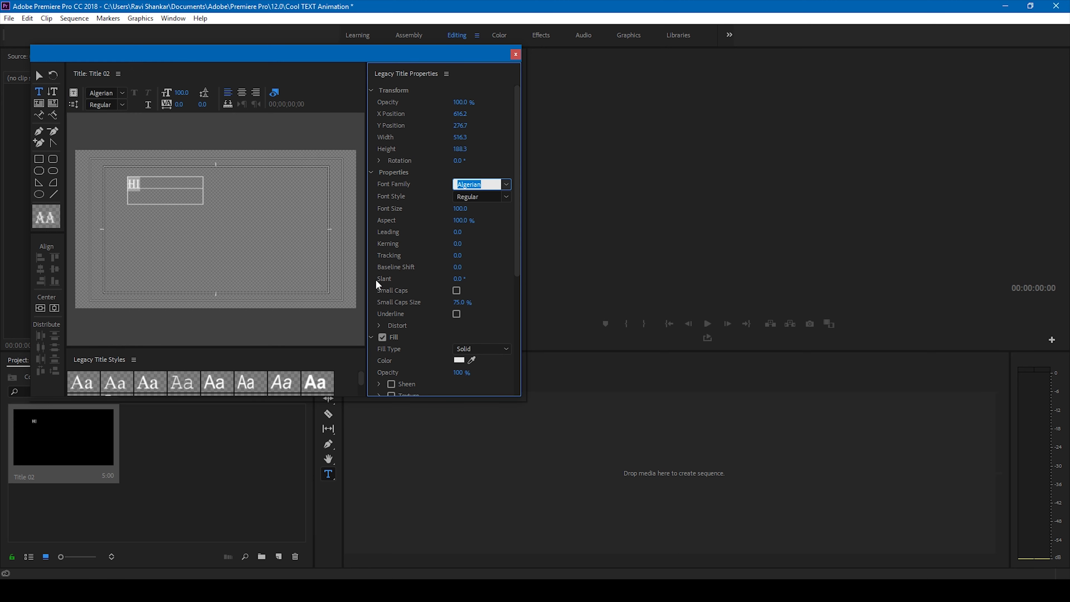
left_click_drag(365, 373, 363, 386)
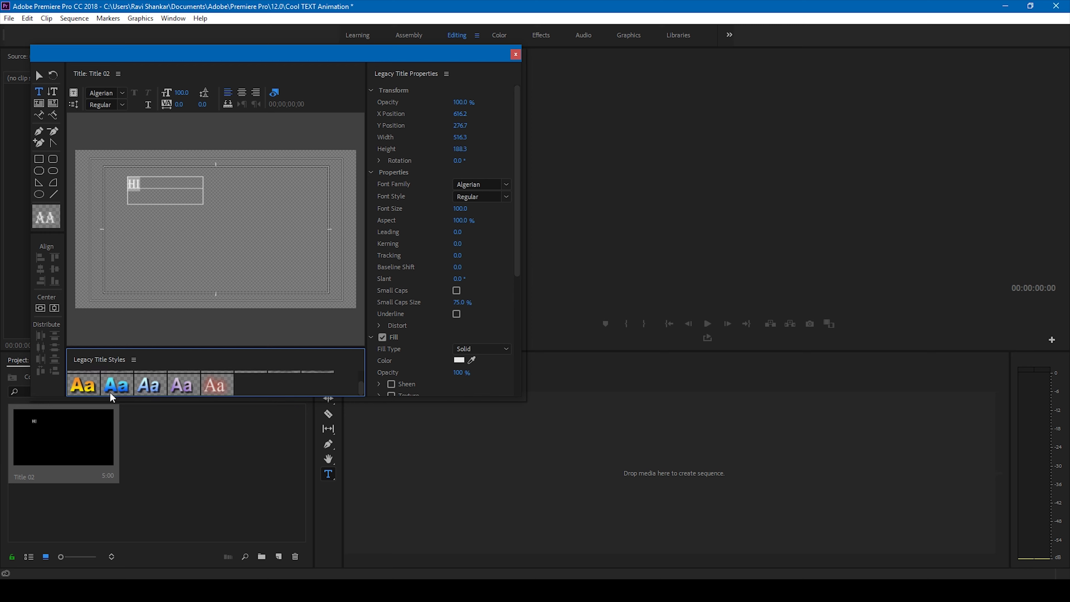
left_click(80, 387)
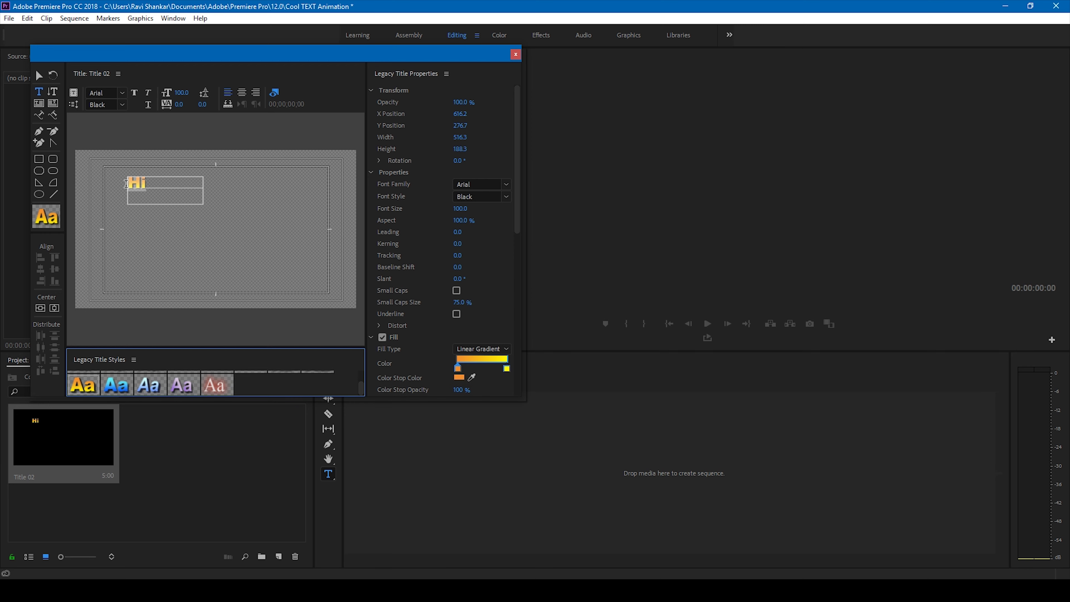
Step: Put Title 02 in a new sequence and move Hi right and down toward centre
left_click(515, 55)
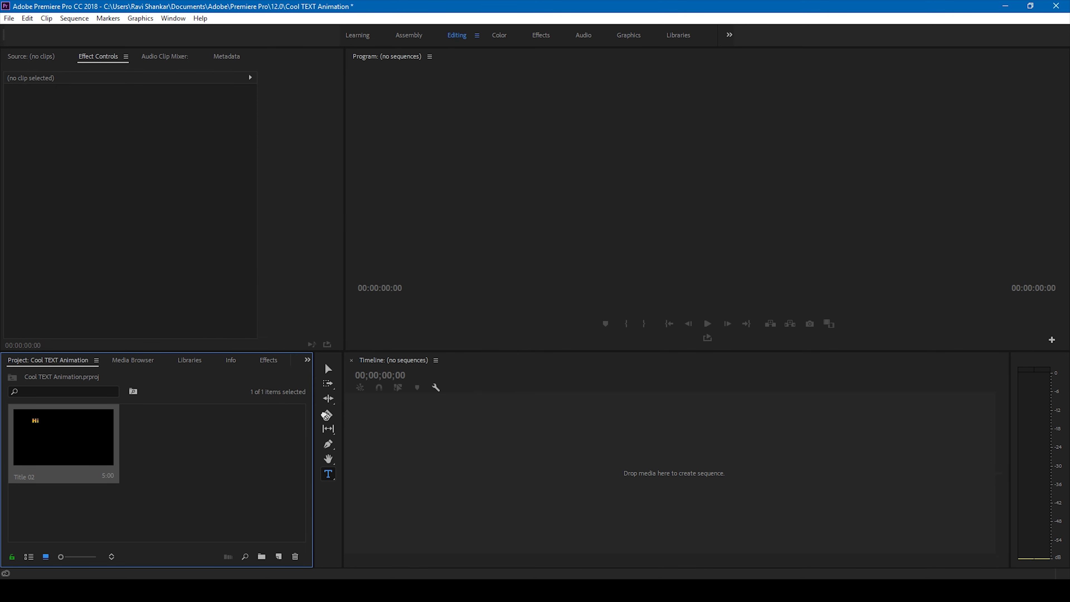
left_click_drag(326, 416, 368, 416)
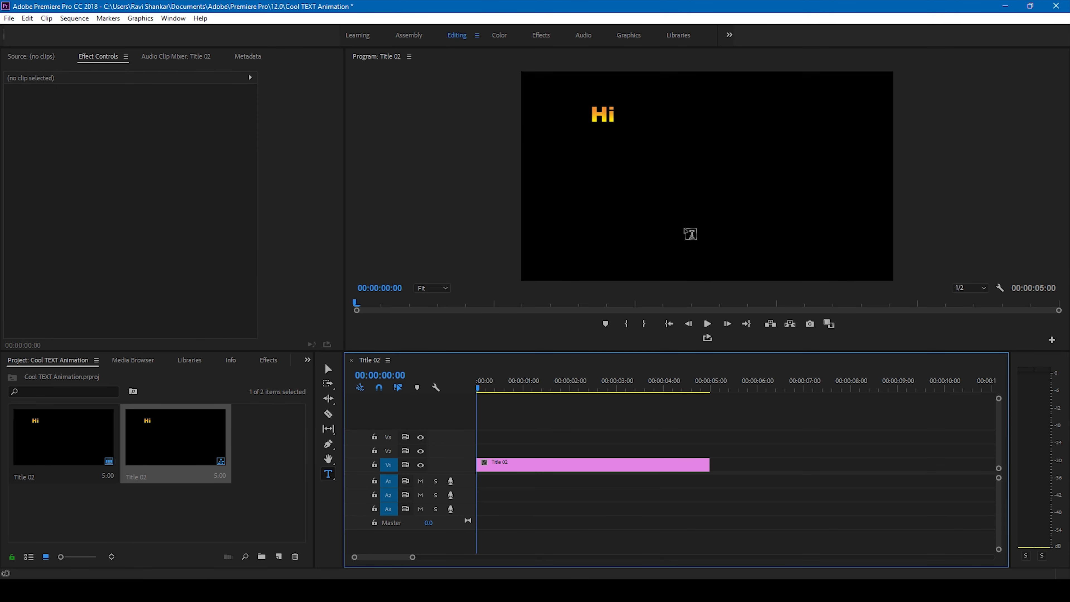
double_click(488, 462)
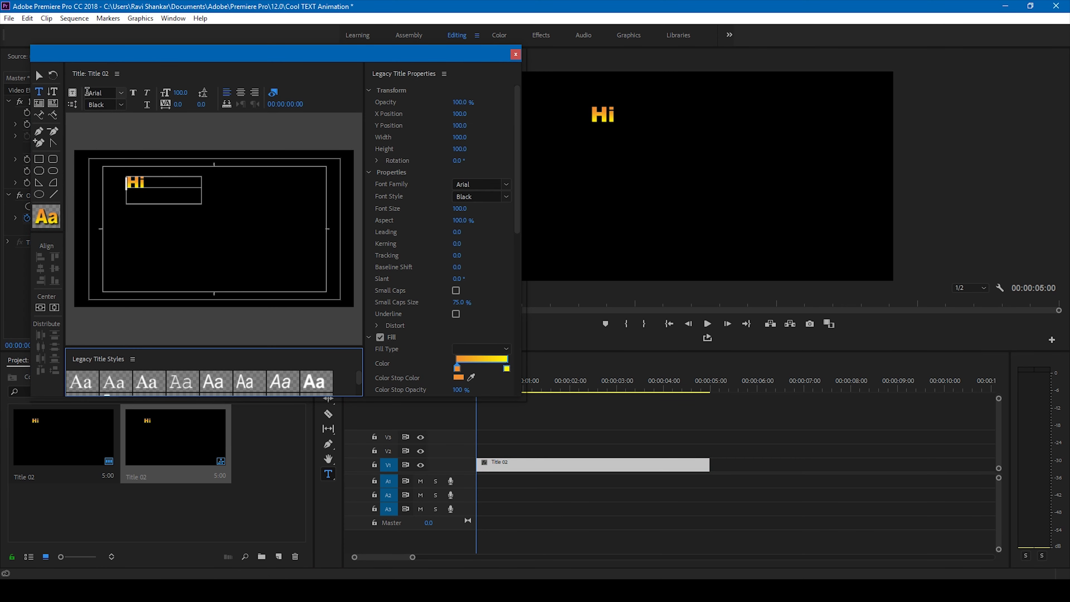
left_click(37, 76)
left_click_drag(142, 188, 186, 198)
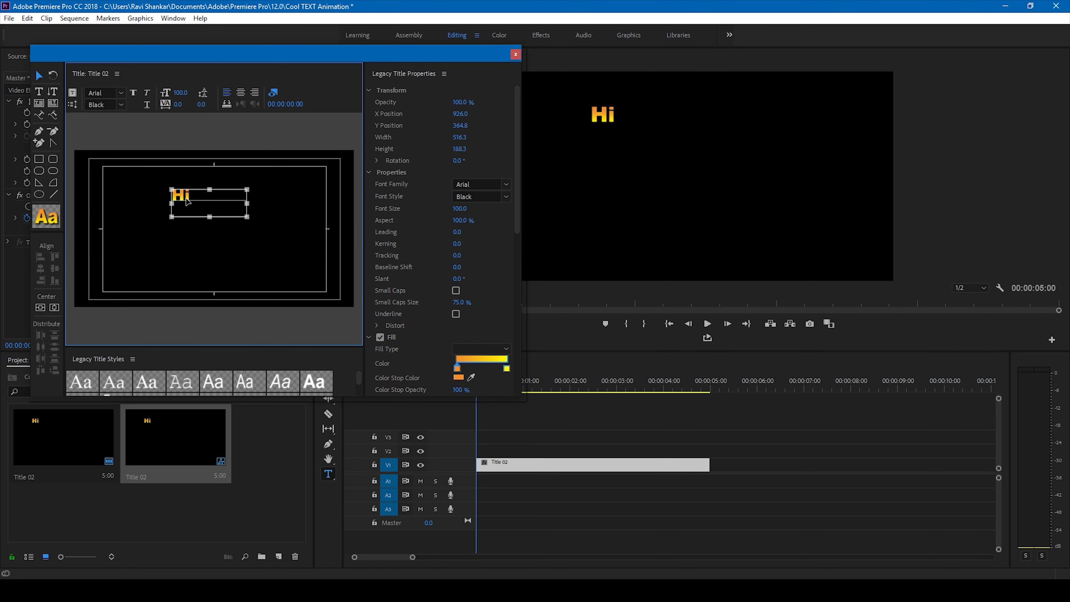
left_click(516, 54)
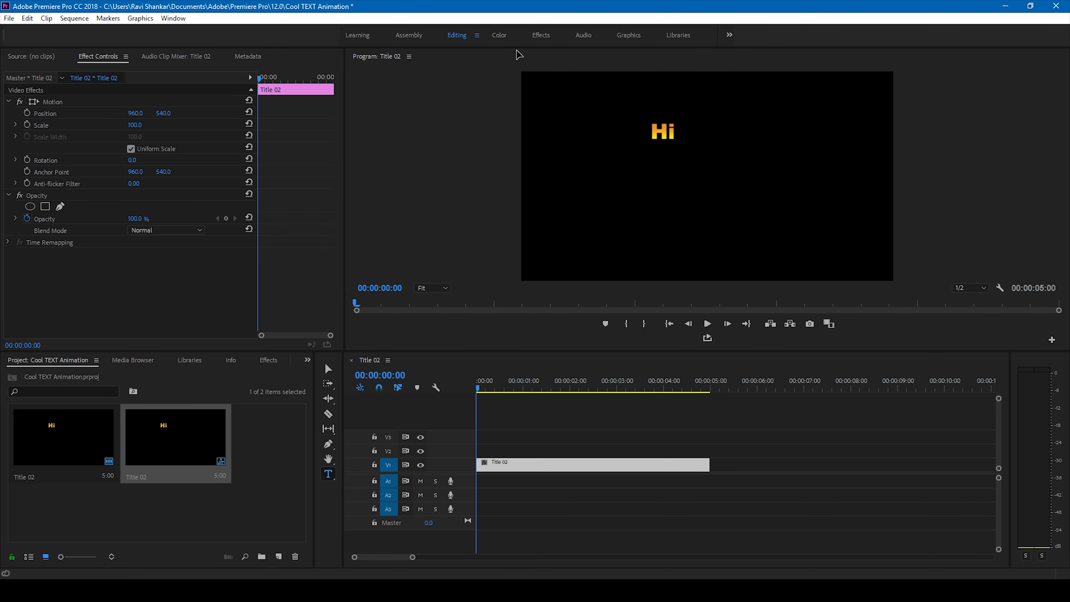
Step: Duplicate the clip onto V2 as Title 02 Copy 01 and open it for editing
left_click(519, 470)
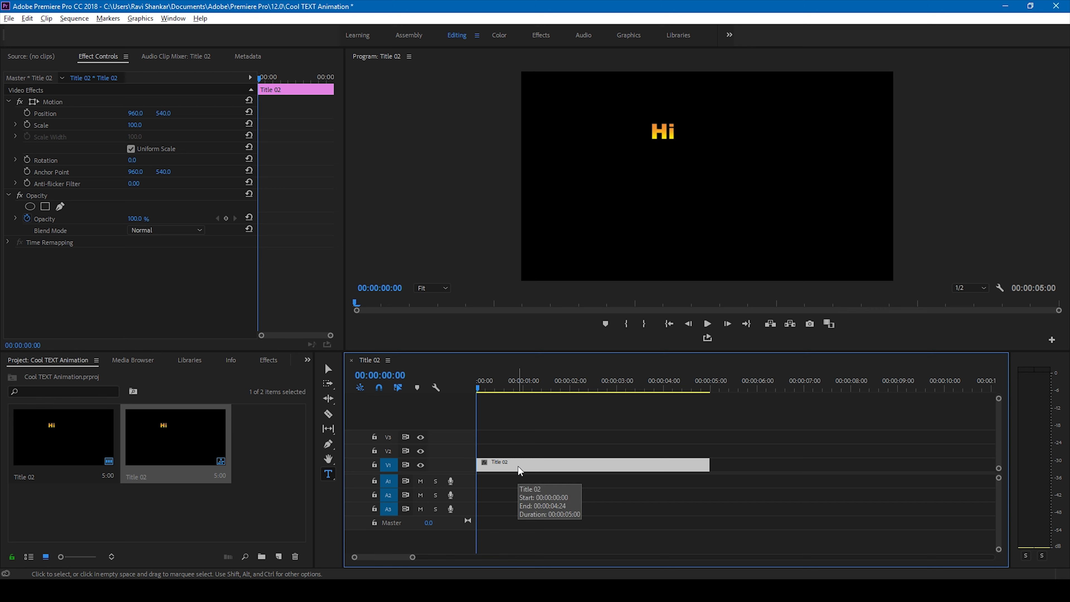
left_click_drag(520, 471, 521, 457)
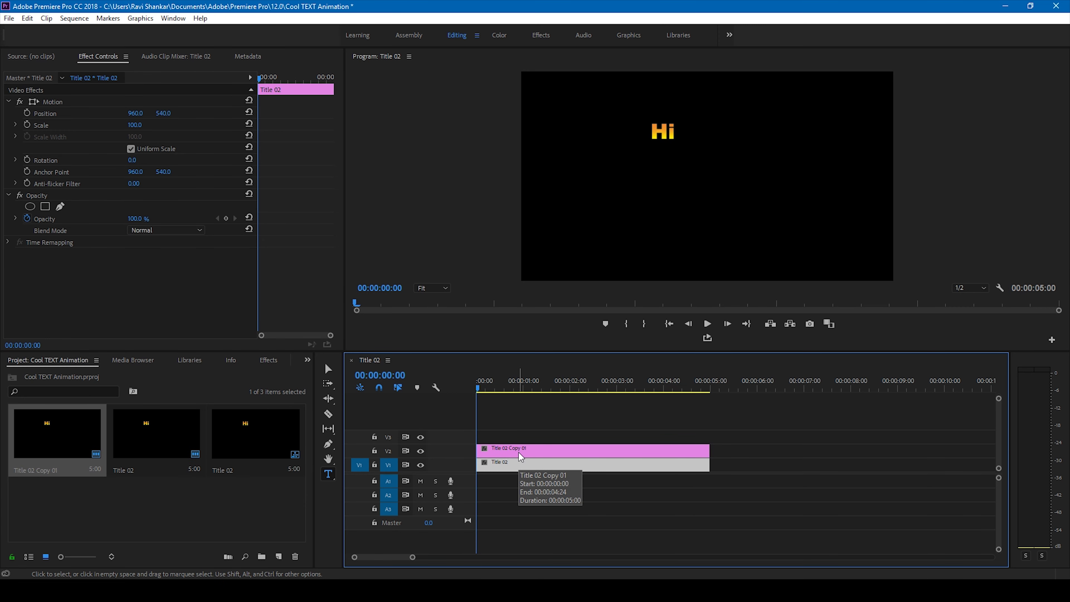
double_click(522, 456)
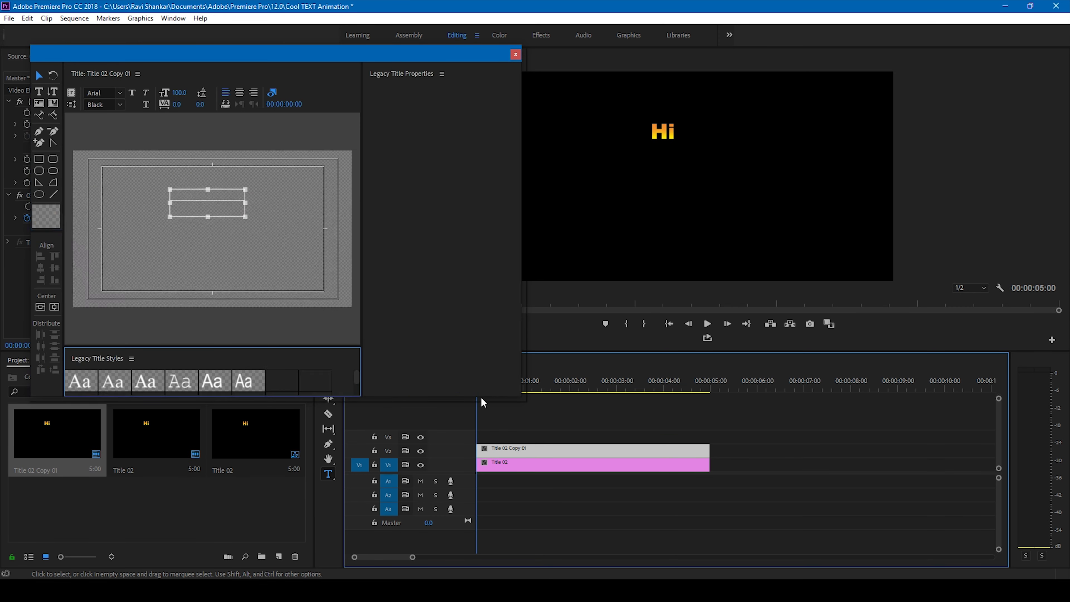
Step: Retype the copied text as WELCOME and make it italic
double_click(186, 195)
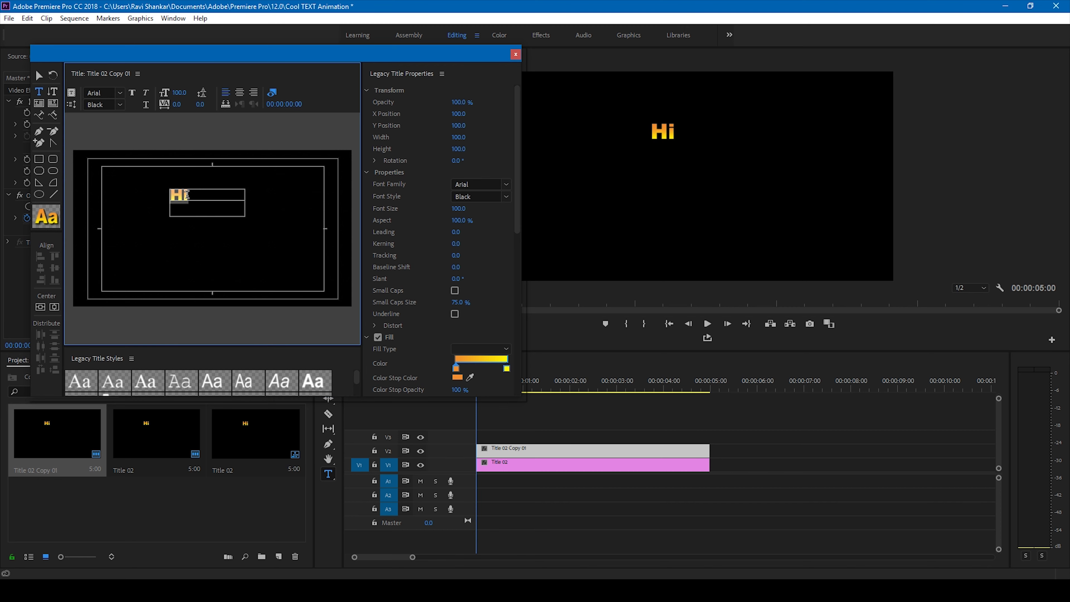
type("WELCOME")
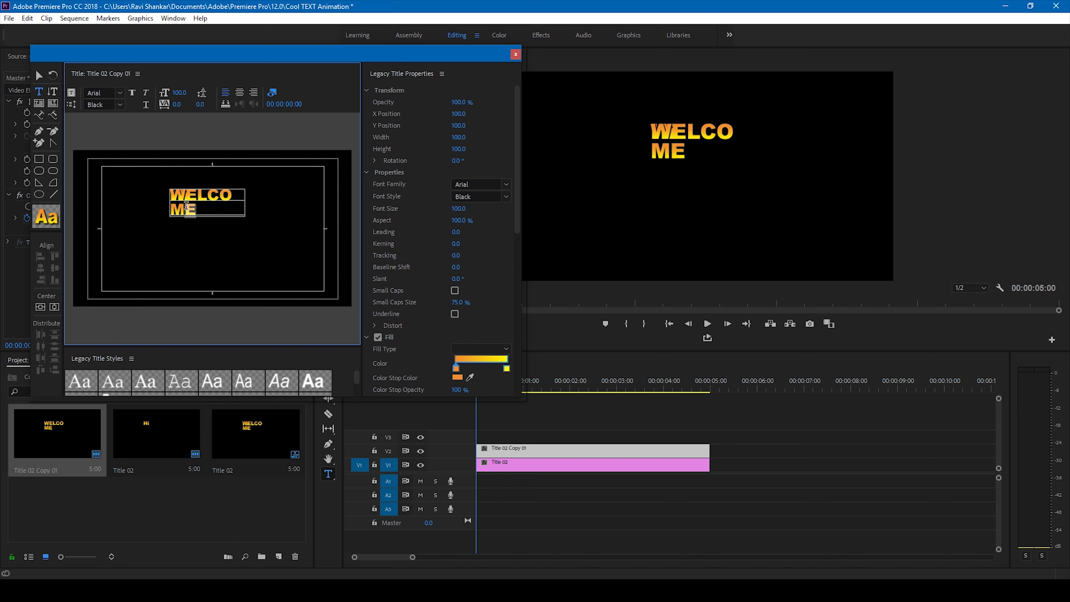
double_click(188, 209)
left_click(146, 92)
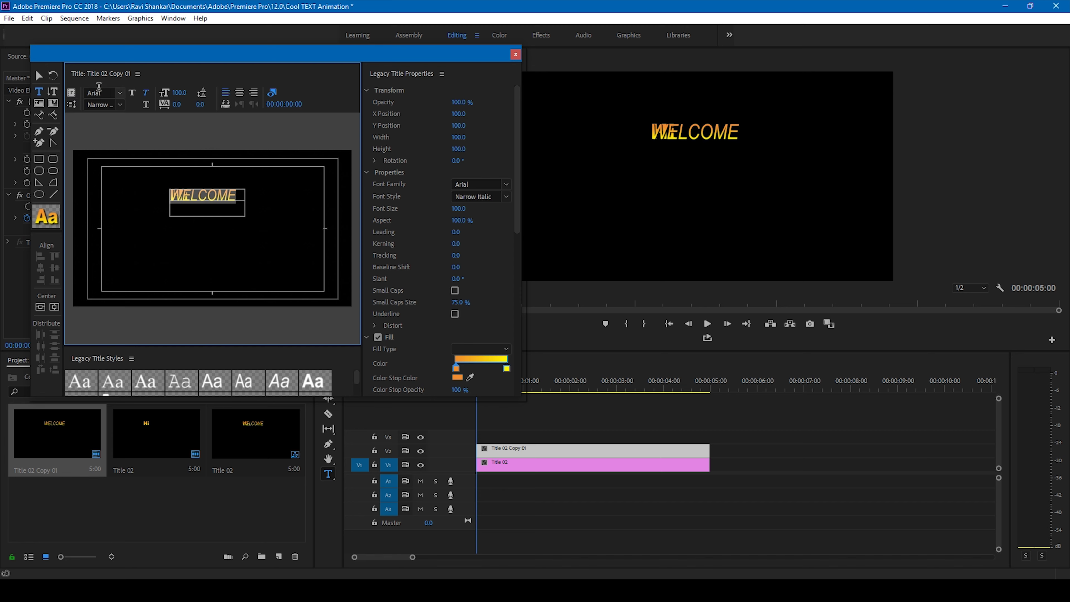
Step: Enlarge WELCOME to size 139 and position it beneath Hi, then close the titler
left_click(40, 75)
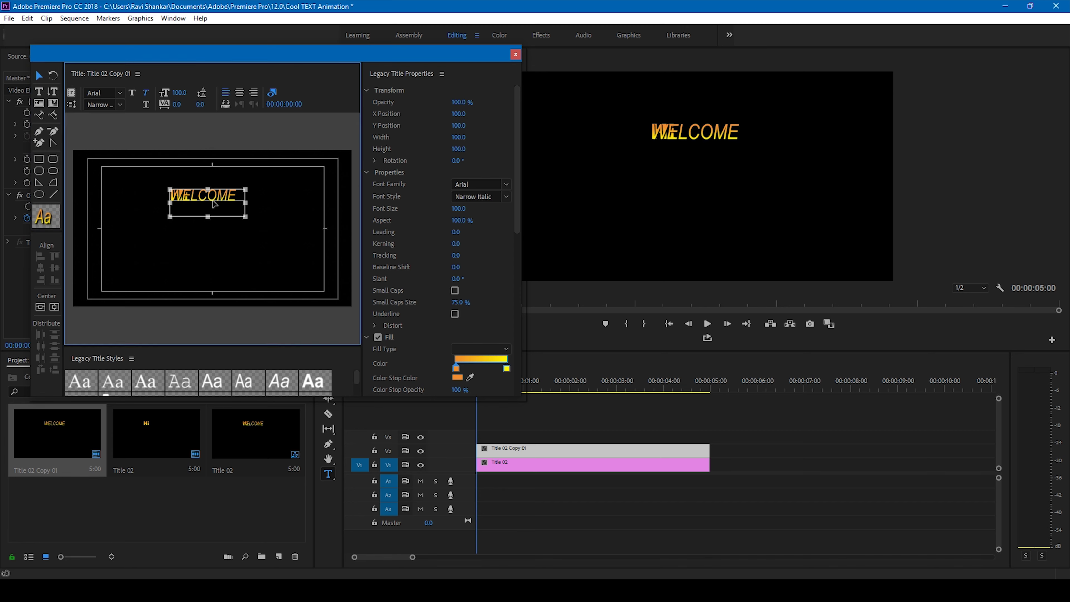
left_click(234, 207)
key("shift+Right")
key("shift+Right")
key("shift+Right")
key("shift+Right")
key("shift+Right")
key("shift+Right")
key("shift+Right")
key("shift+Right")
key("shift+Right")
key("shift+Right")
key("shift+Right")
key("shift+Right")
key("shift+Right")
key("shift+Right")
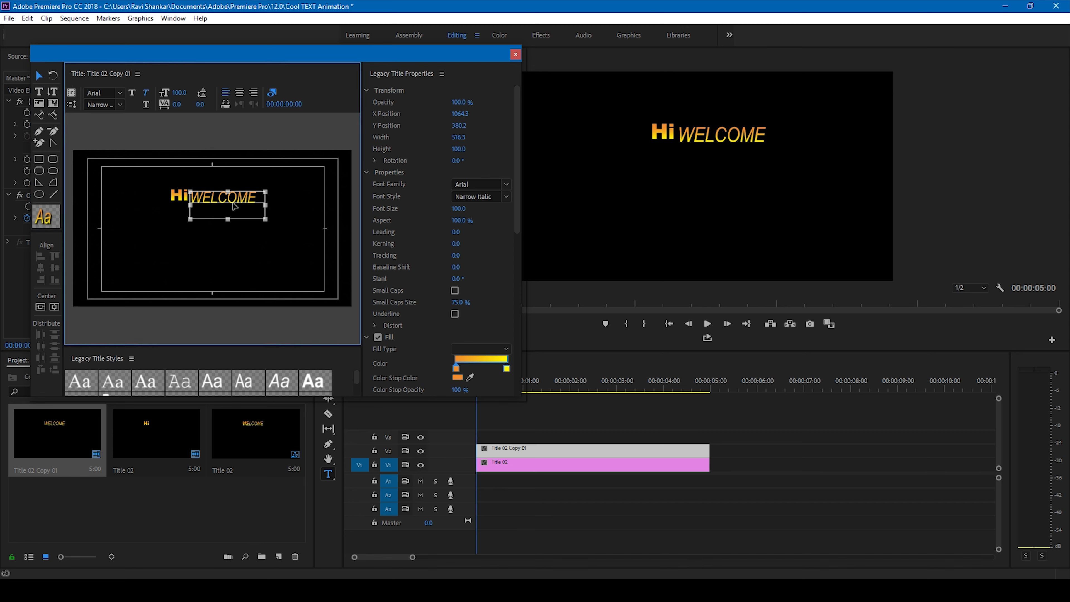
left_click_drag(265, 219, 283, 229)
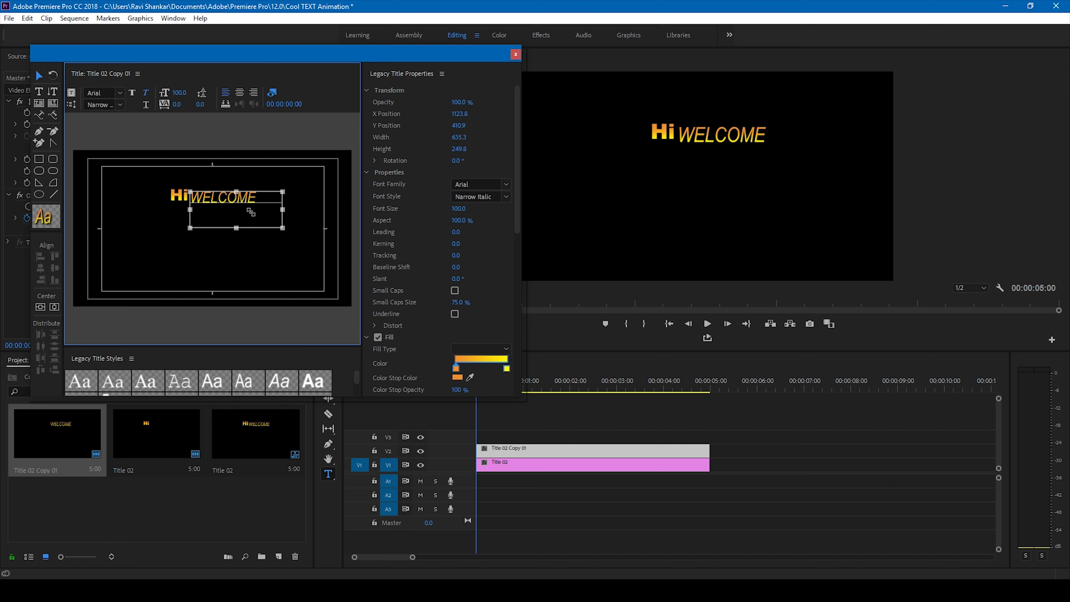
double_click(242, 202)
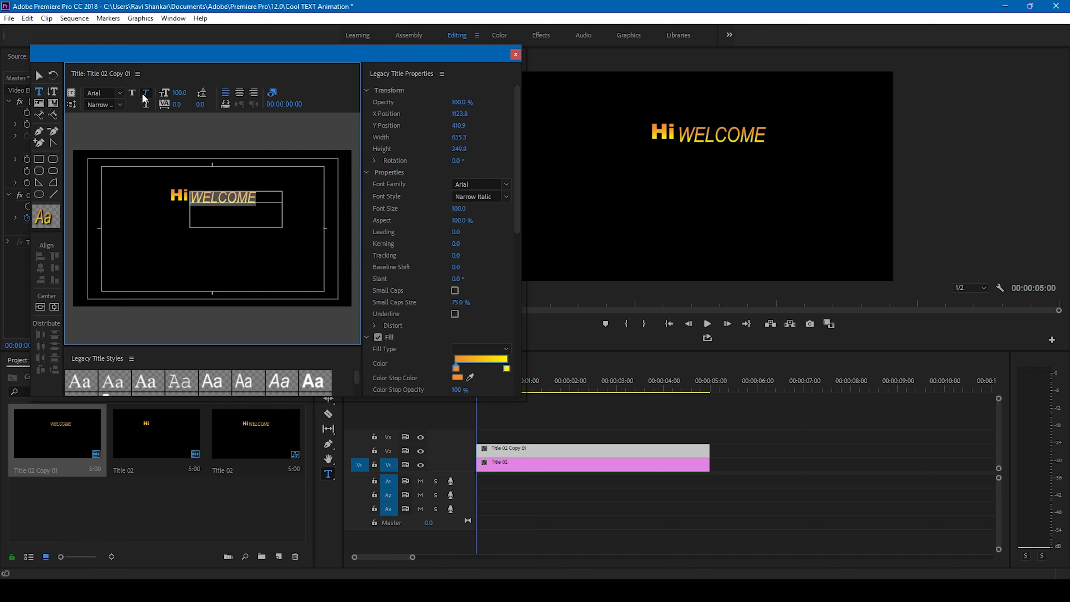
left_click_drag(188, 98, 204, 97)
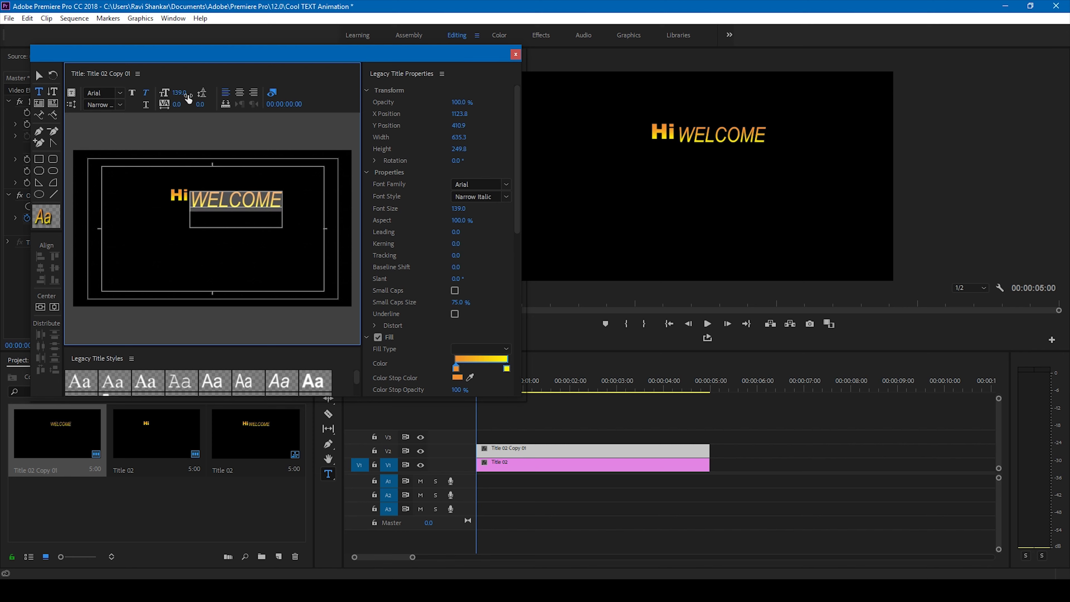
left_click(40, 75)
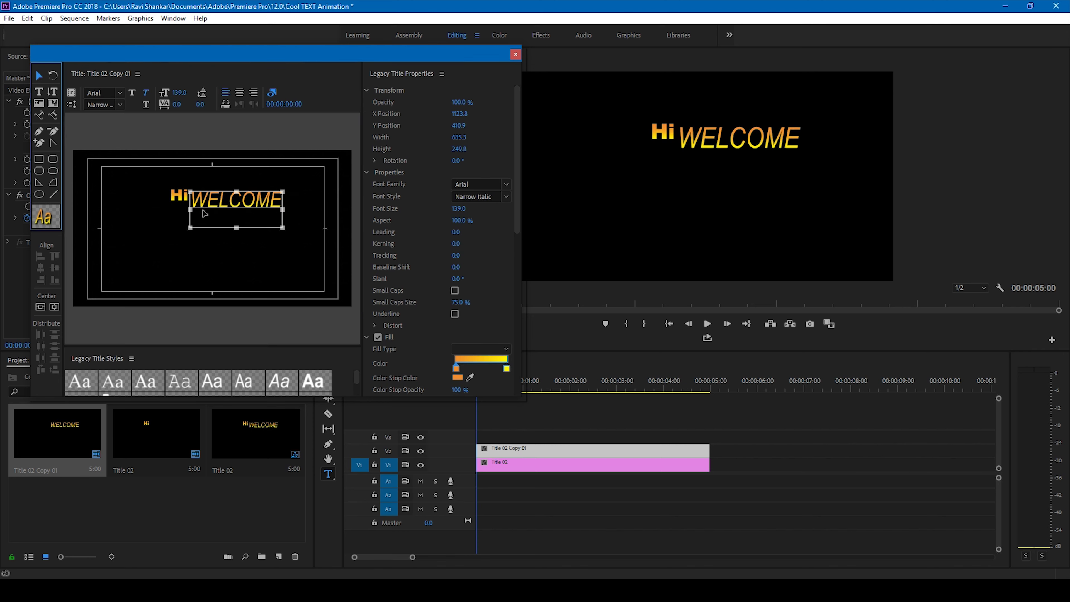
left_click_drag(207, 203, 205, 212)
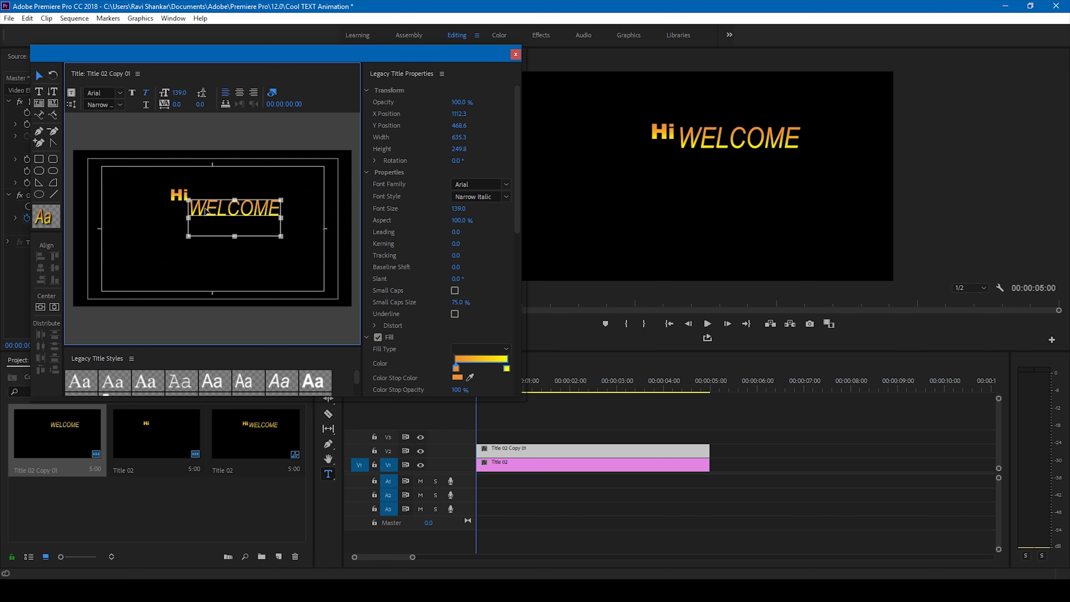
left_click(515, 54)
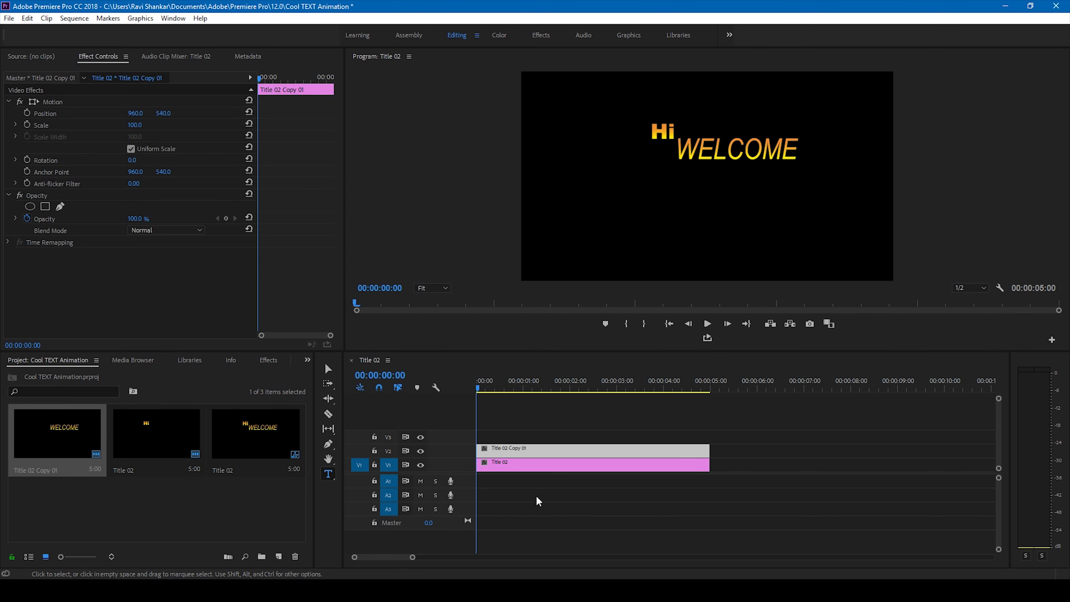
Step: Duplicate the WELCOME clip onto track V3 and open the copy in the titler
left_click(513, 444)
left_click(505, 454)
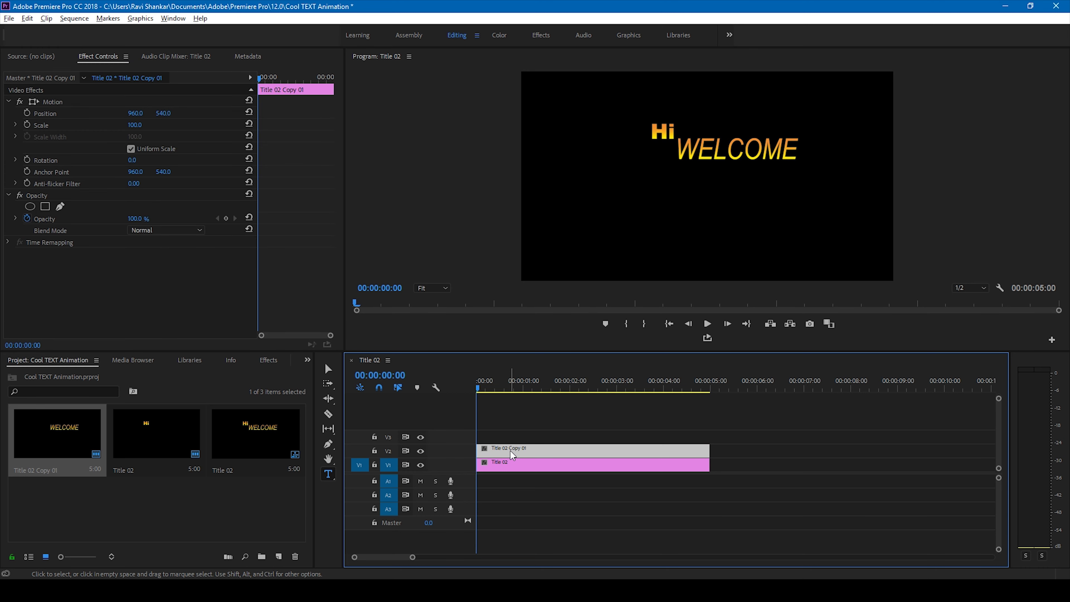
left_click_drag(510, 451, 516, 436)
double_click(516, 436)
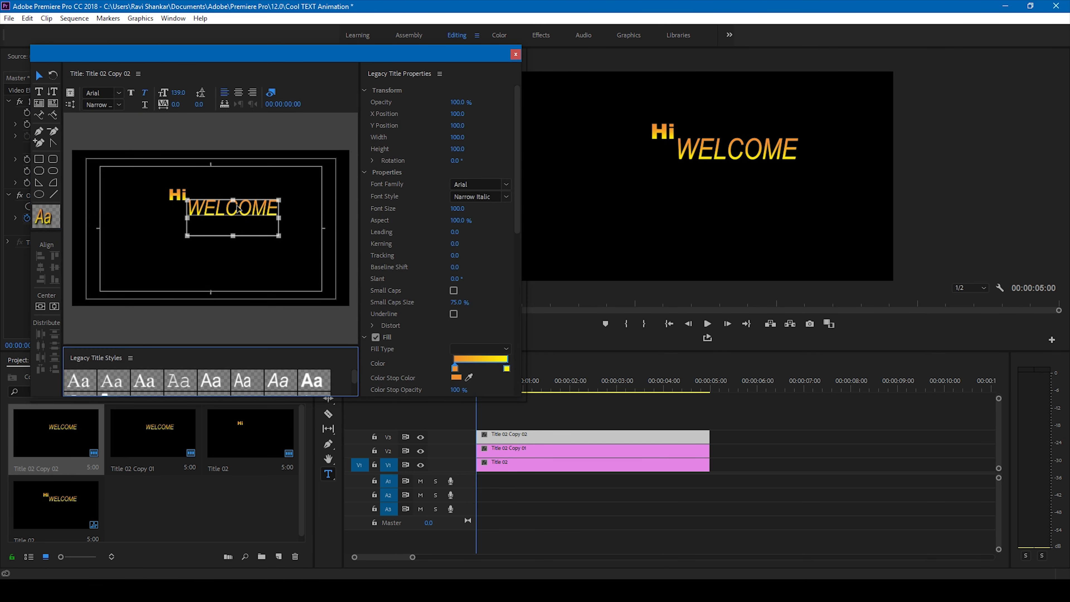
Step: Copy the WELCOME text below itself, change it to 'to', and nudge it slightly left
left_click_drag(238, 215, 224, 232)
double_click(224, 227)
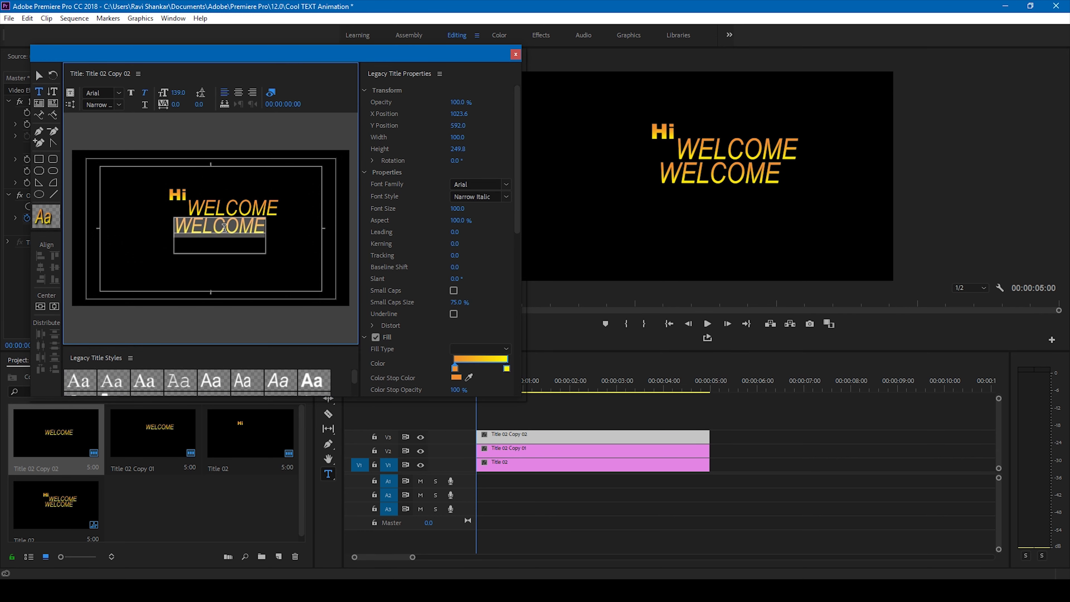
key("BackSpace")
type("to")
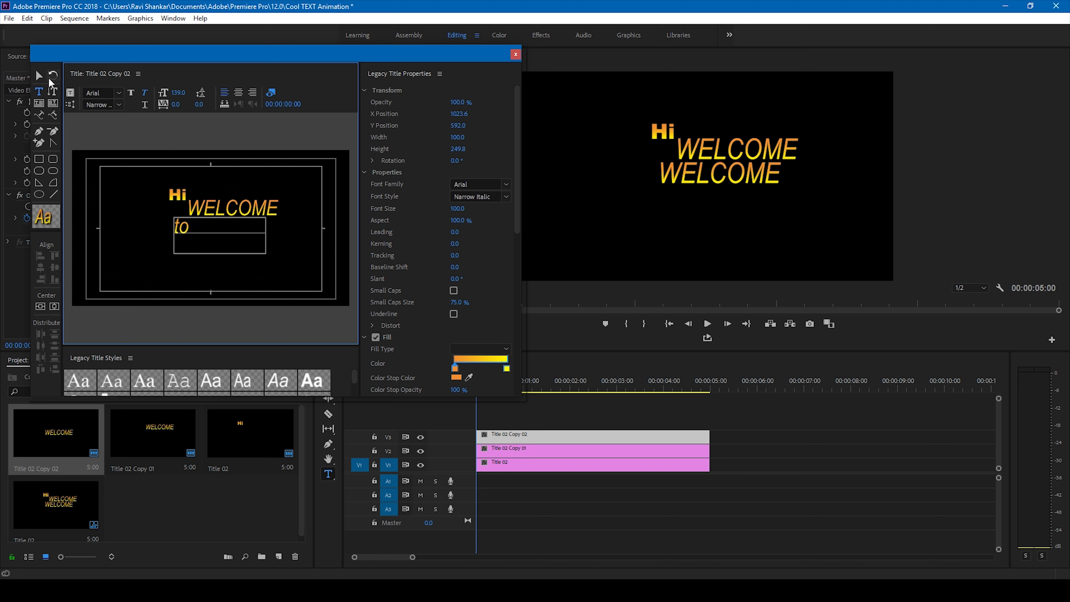
left_click(39, 76)
left_click(200, 238)
left_click_drag(199, 236, 195, 236)
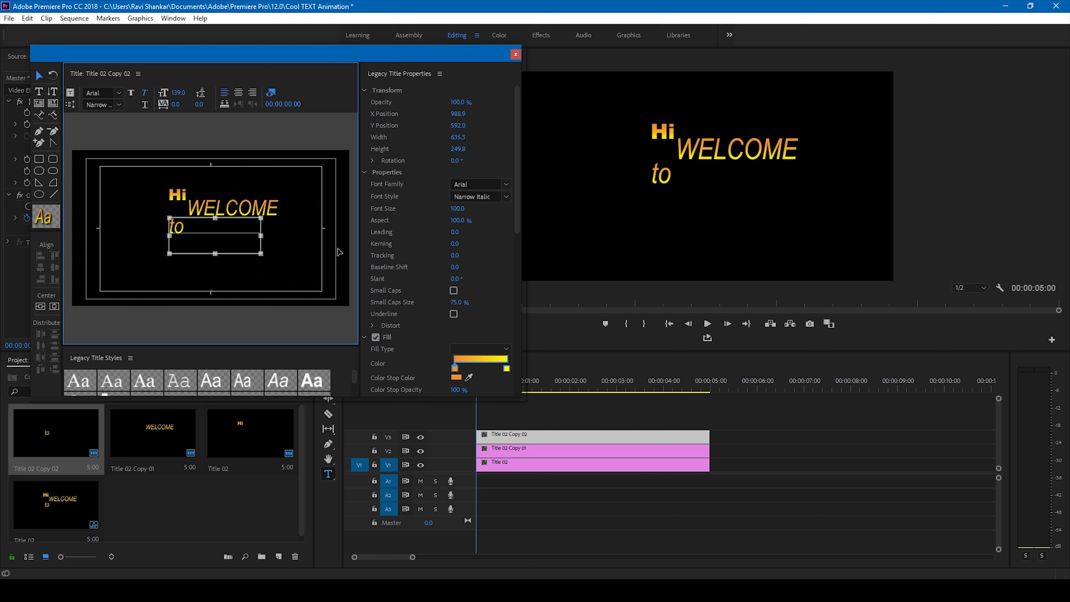
Step: Duplicate the WELCOME clip onto a new V4 track and open it in the titler
left_click(517, 55)
left_click(529, 450)
left_click_drag(529, 450, 527, 423)
double_click(526, 423)
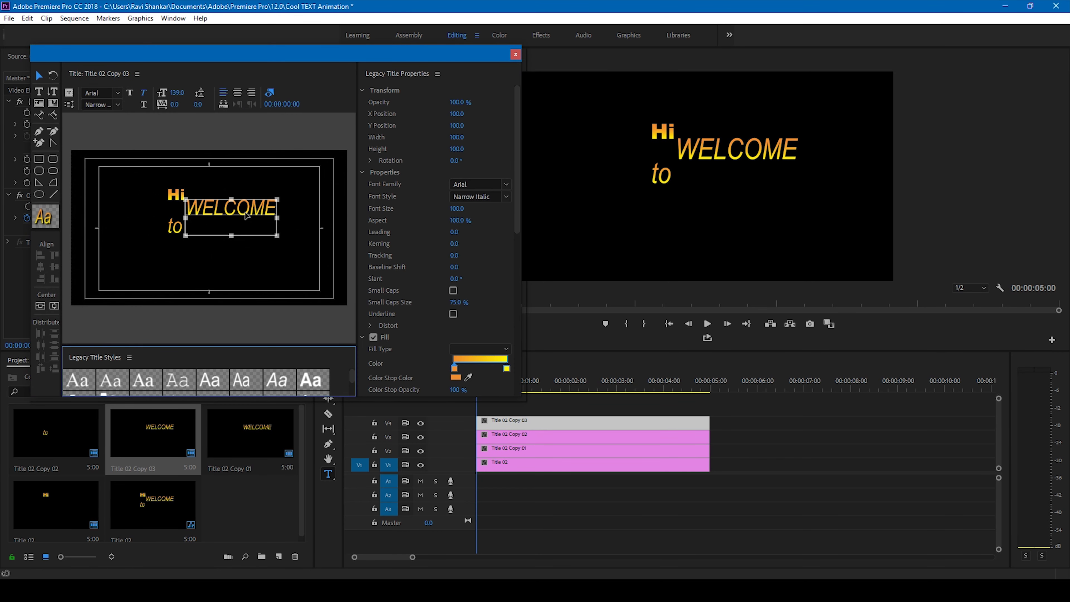
Step: Place a copy of WELCOME below 'to' and select its text for editing
left_click_drag(246, 216, 245, 248)
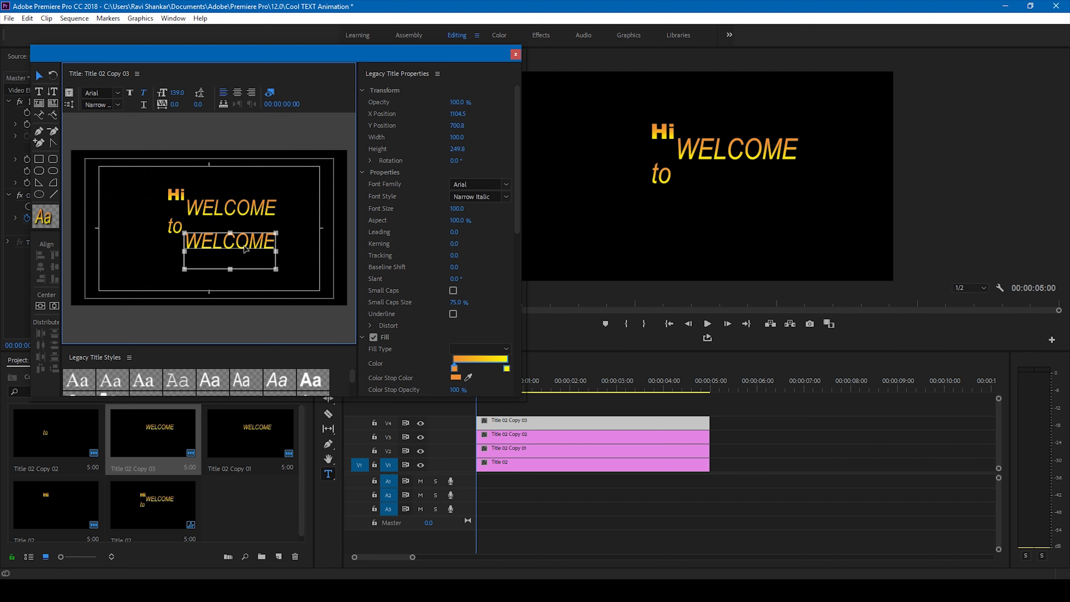
double_click(246, 247)
double_click(244, 244)
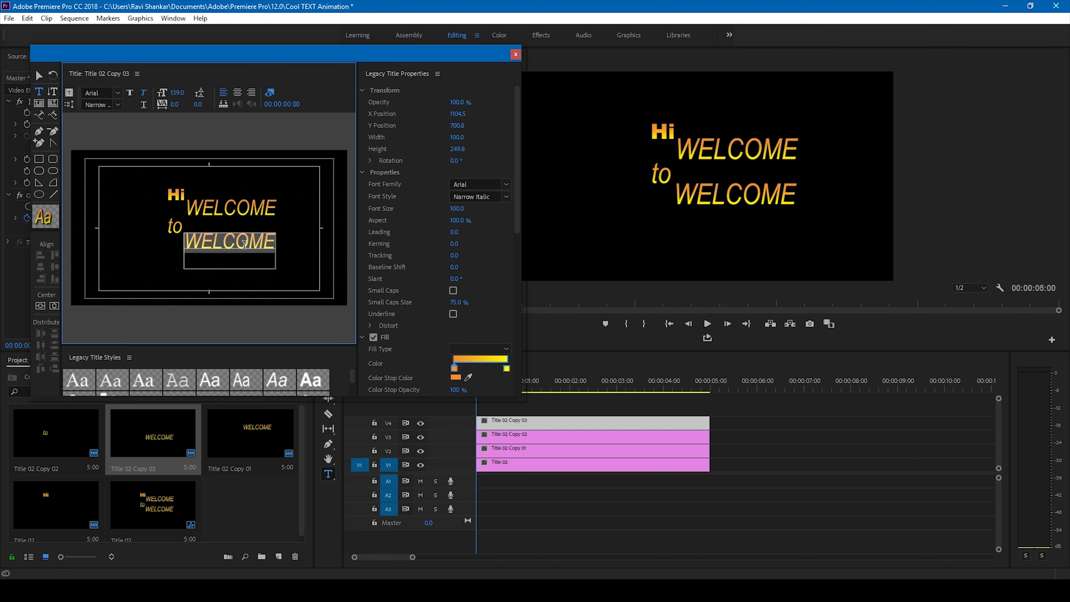
Step: Retype the lower line as PREMIERE and make it Bold at size 160
type("P")
type("REMIERE")
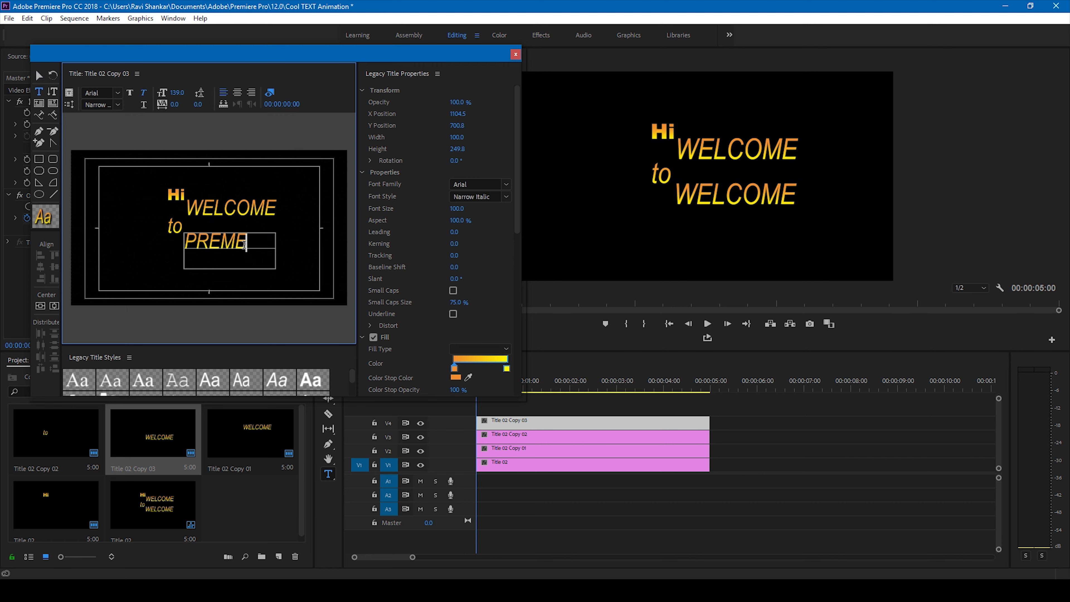
key("ctrl+a")
left_click(101, 104)
left_click(102, 184)
left_click(101, 104)
mouse_move(177, 92)
left_mouse_down()
mouse_move(198, 92)
mouse_move(162, 92)
left_mouse_up()
left_click(95, 132)
key("Escape")
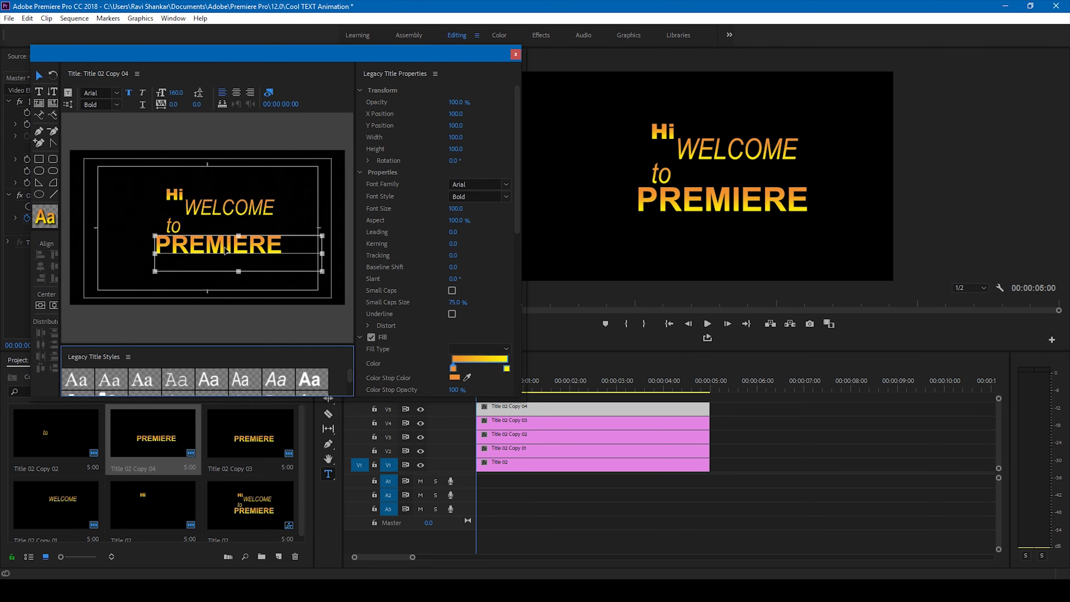
Step: Add a 'Tut' line, move it under PREMIERE, and close the titler
type("Tut")
key("ctrl+a")
left_click(102, 105)
key("Escape")
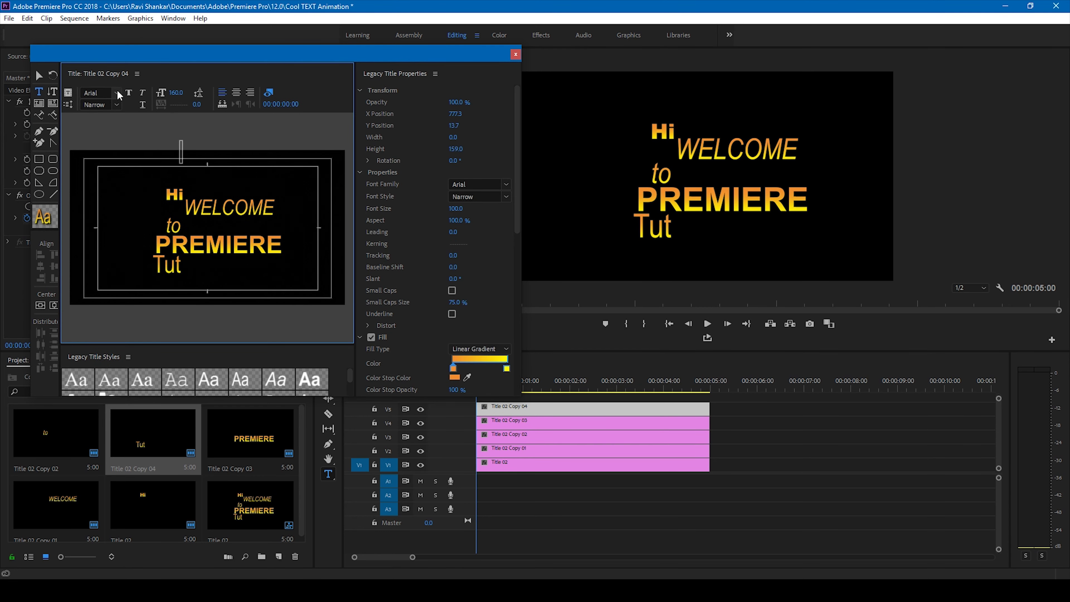
left_click_drag(169, 264, 213, 265)
left_click(516, 54)
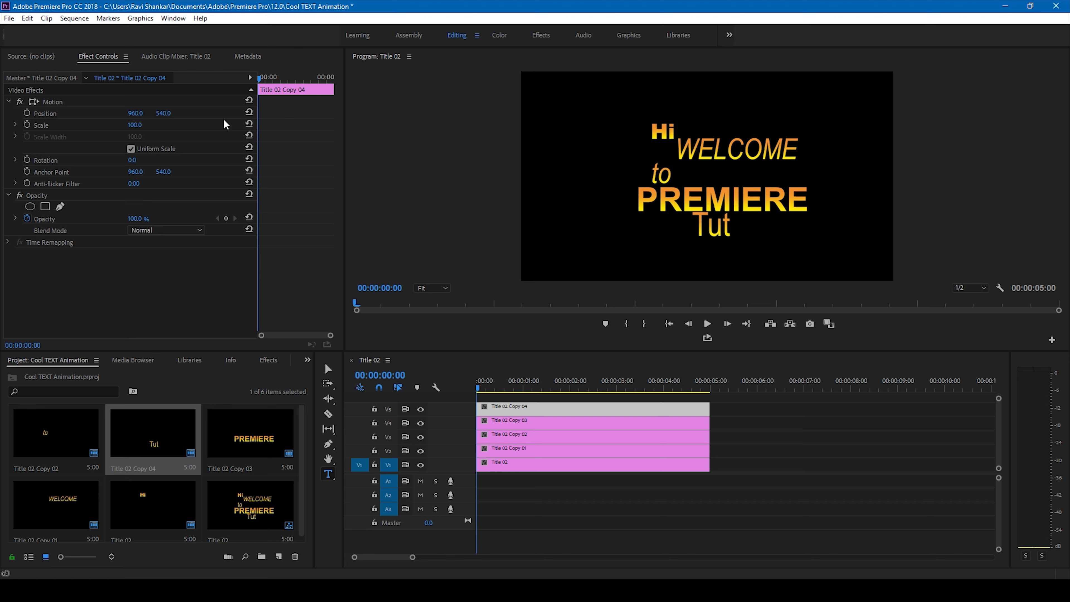
Step: Move the playhead to 00:00:01:01 and set a Position keyframe on the Hi clip
key("v")
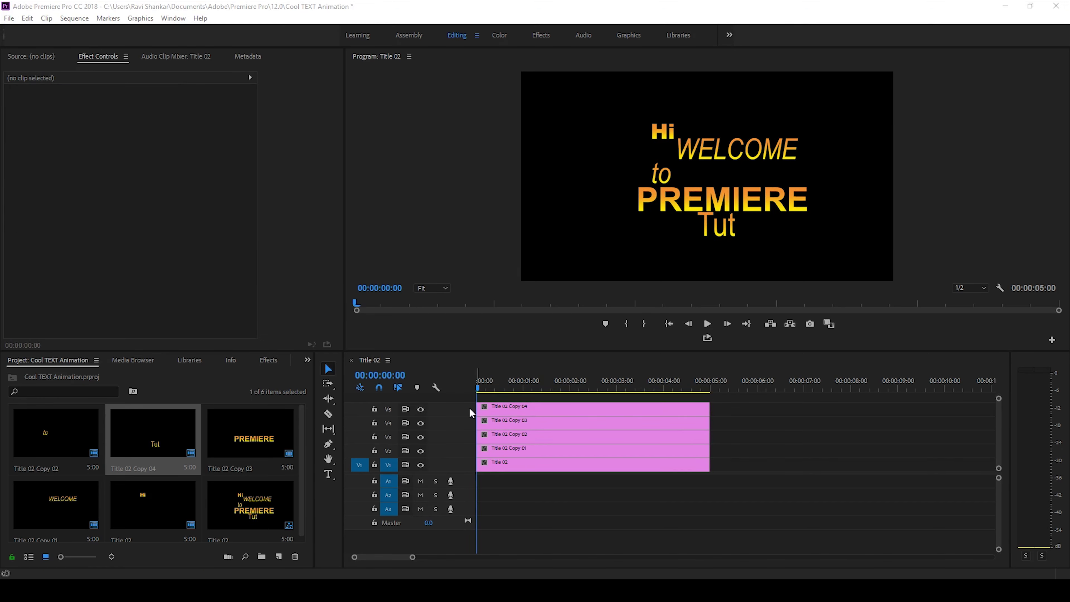
left_click(524, 384)
left_click(525, 386)
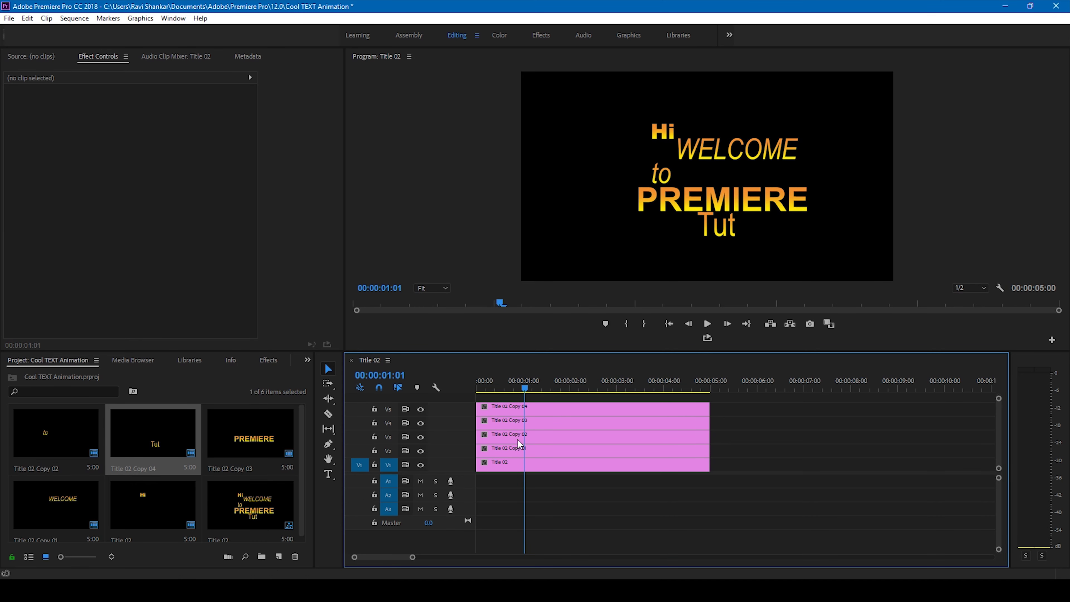
left_click(523, 466)
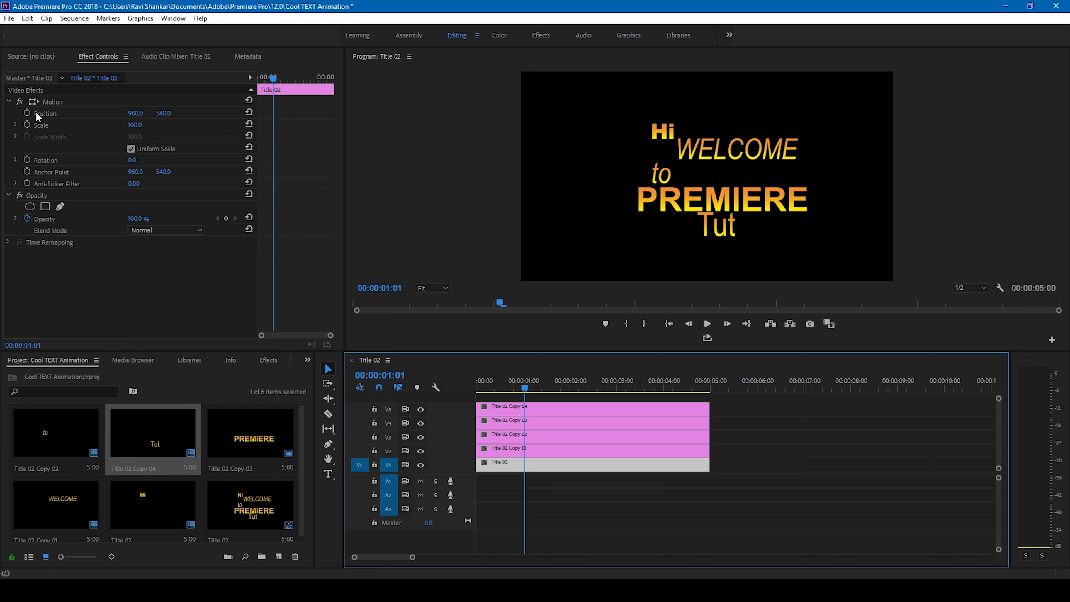
left_click(27, 112)
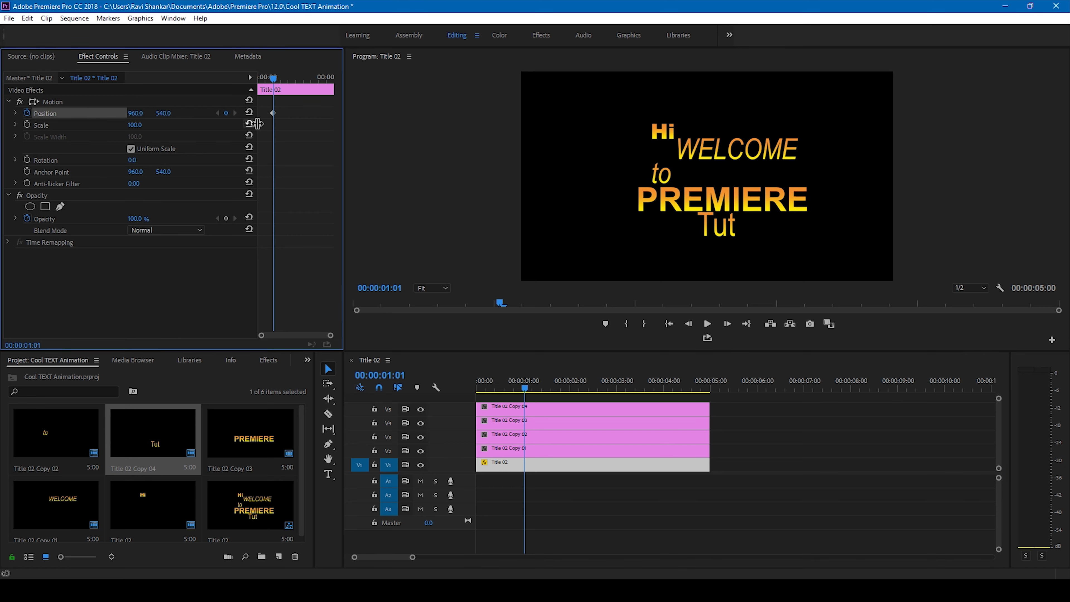
Step: Set Position keyframes on the WELCOME, to, PREMIERE and Tut clips, then rewind the playhead to 0
left_click(531, 453)
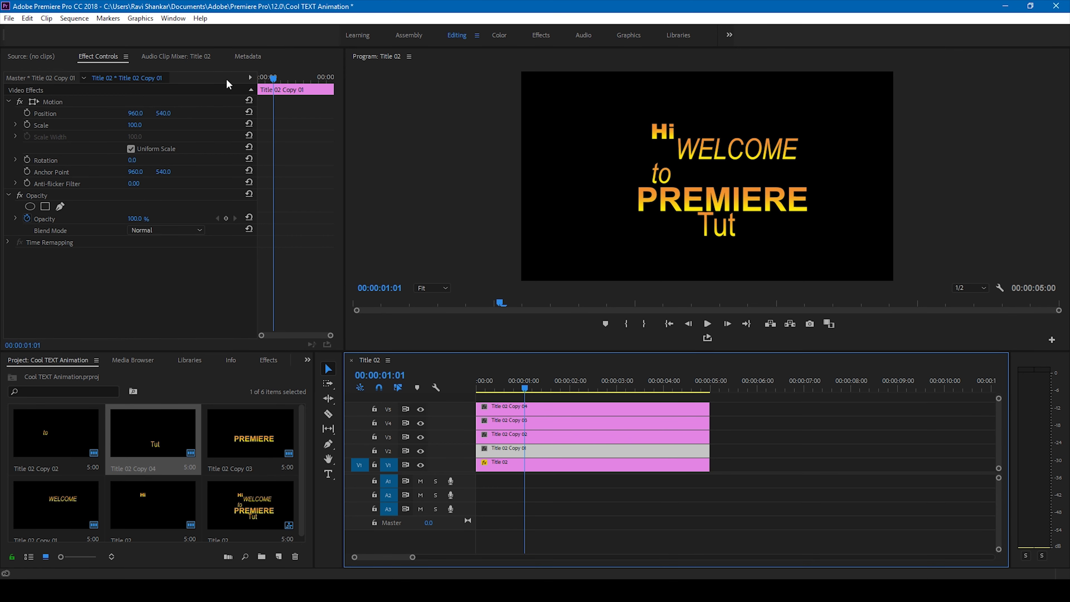
left_click(27, 112)
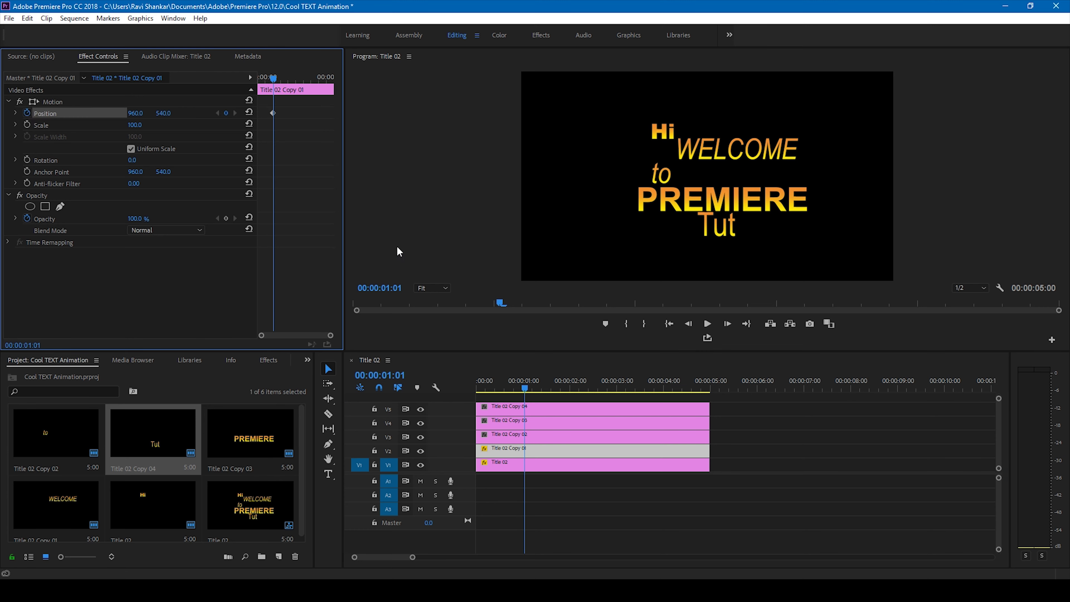
left_click(515, 436)
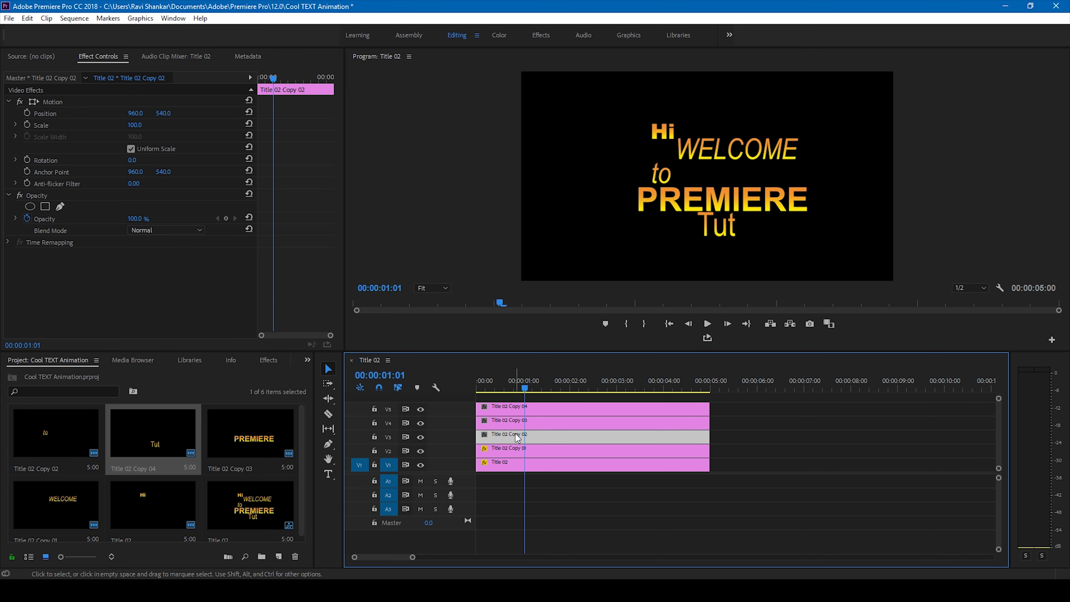
left_click(27, 112)
left_click(531, 424)
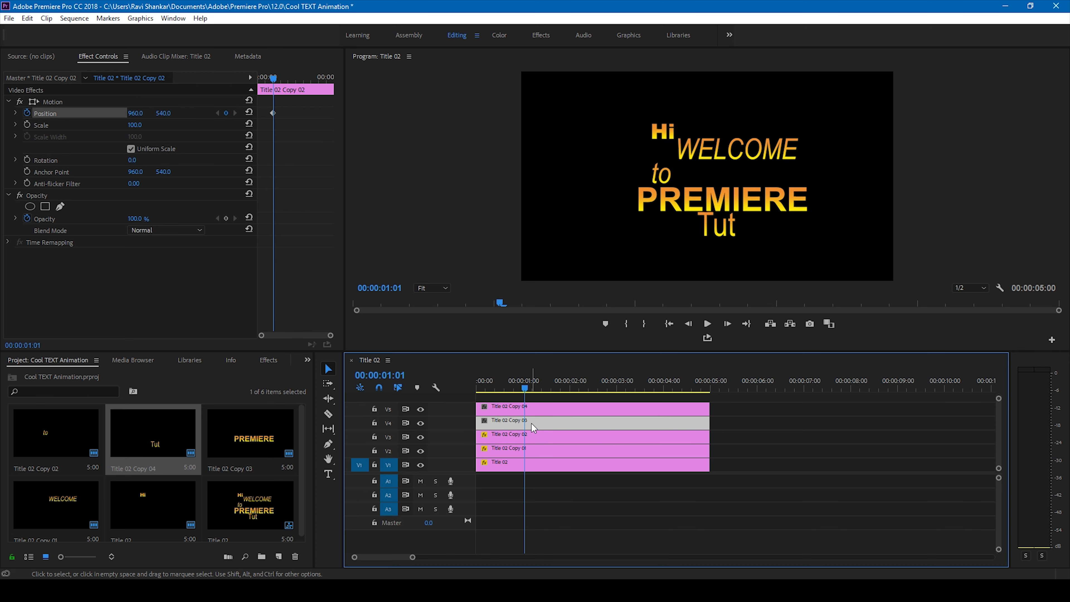
left_click(27, 113)
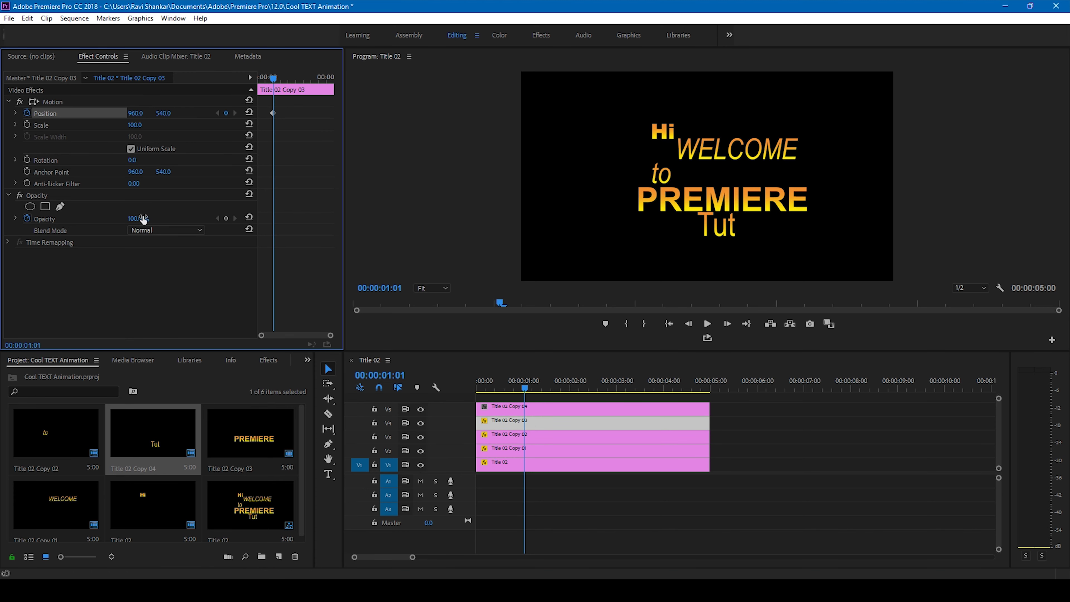
left_click(530, 405)
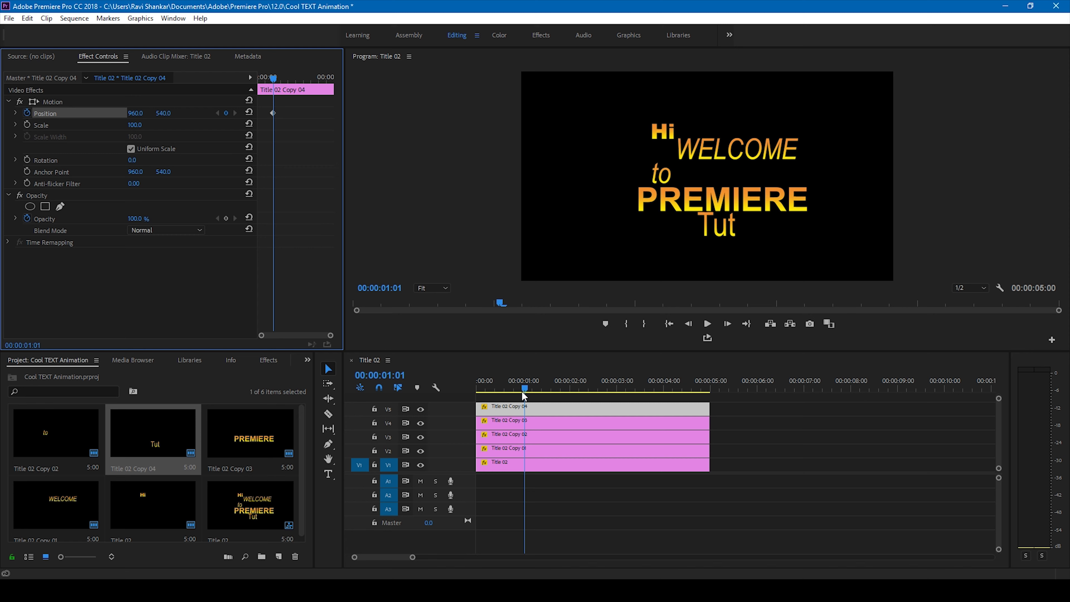
left_click_drag(525, 392, 472, 393)
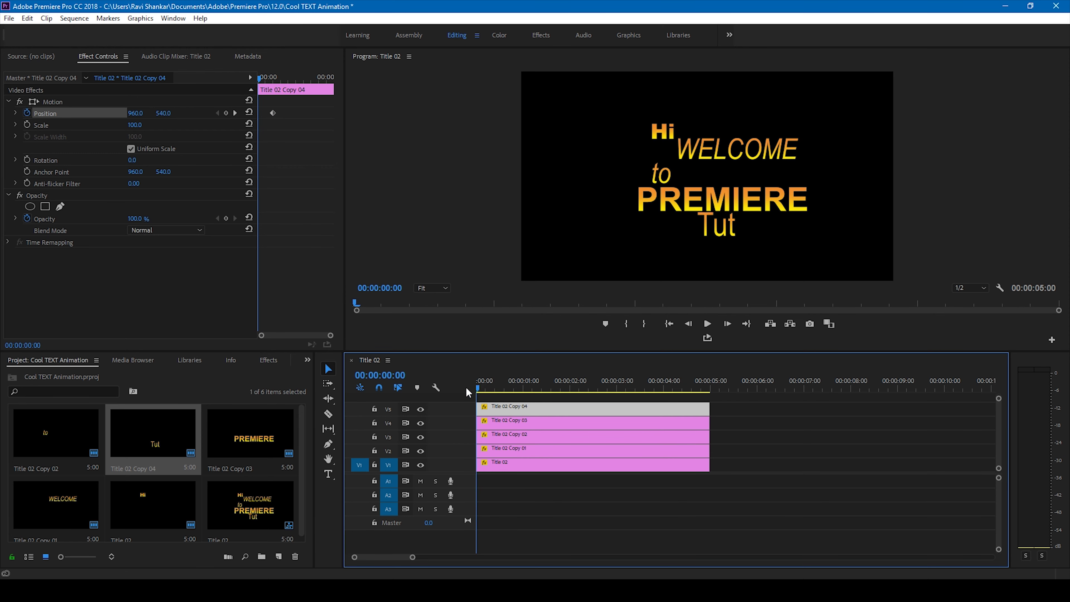
Step: Give Hi a starting Position far left, WELCOME higher up, and 'to' to the left (X 442)
left_click(498, 467)
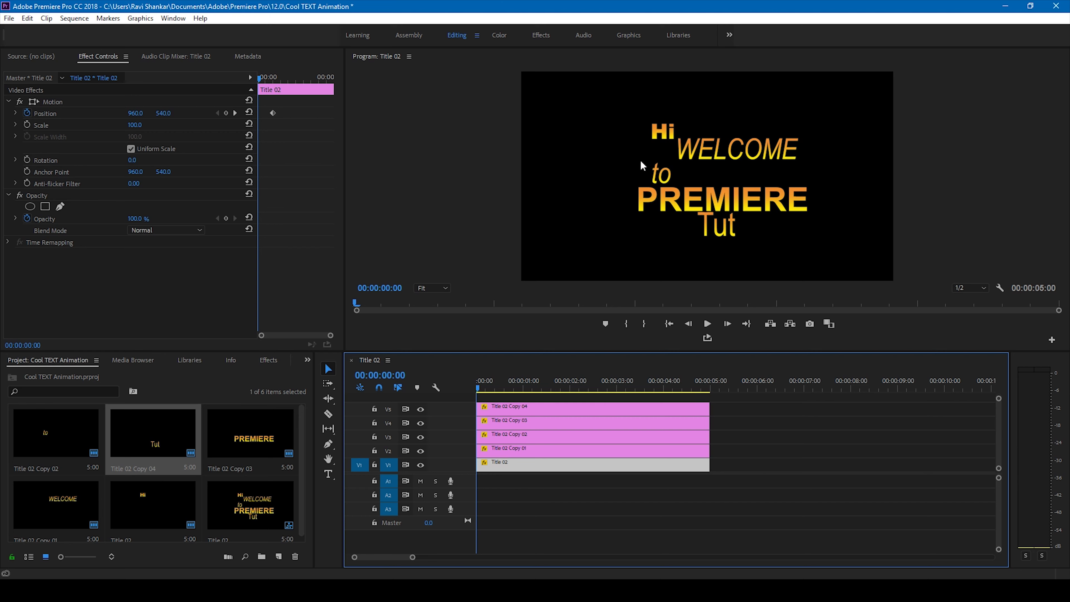
left_click_drag(127, 118, 21, 118)
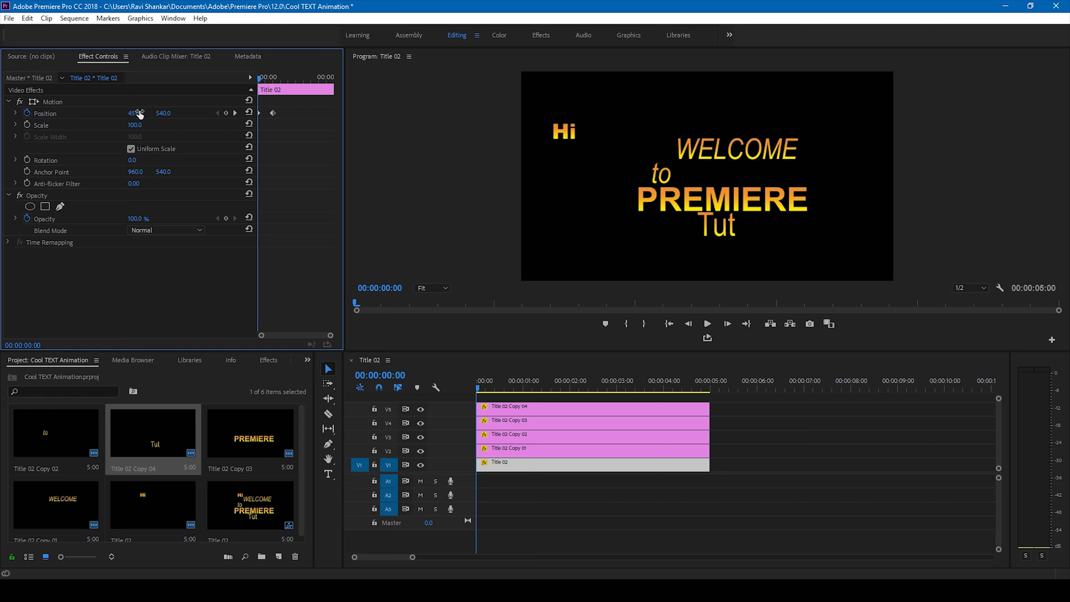
left_click(517, 449)
left_click_drag(168, 117, 96, 117)
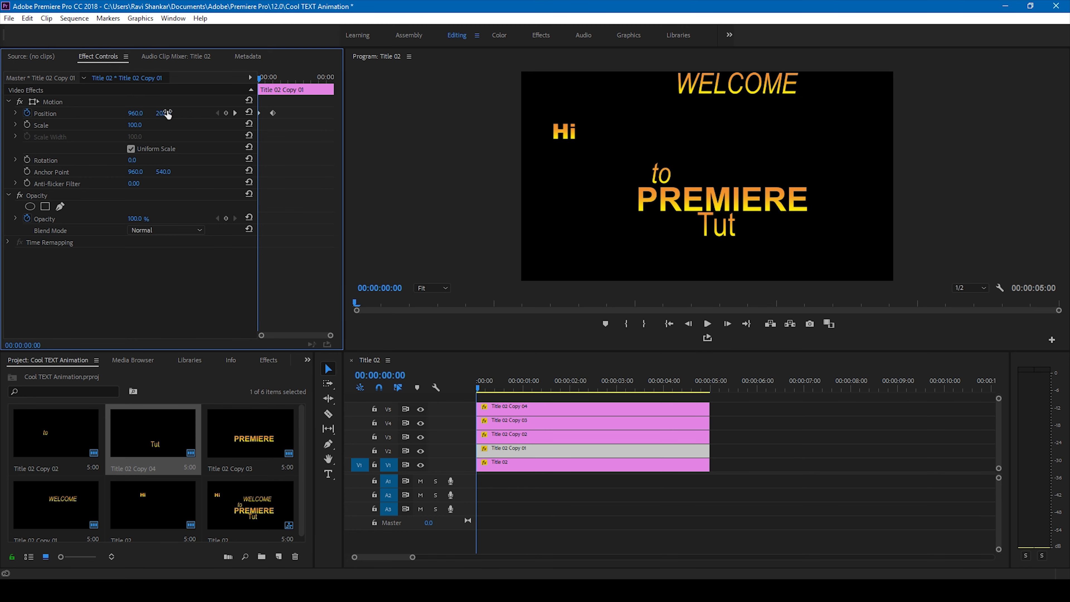
left_click(505, 437)
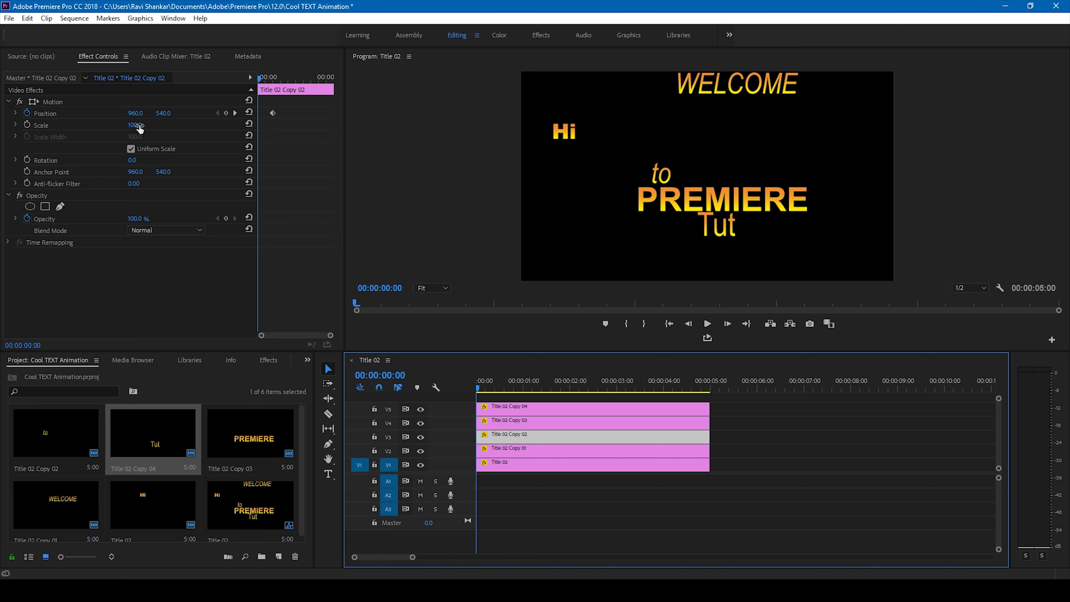
left_click_drag(136, 113, 166, 122)
Step: Start PREMIERE off to the right and Tut lower at 960, 839, then preview the animation
left_click(519, 421)
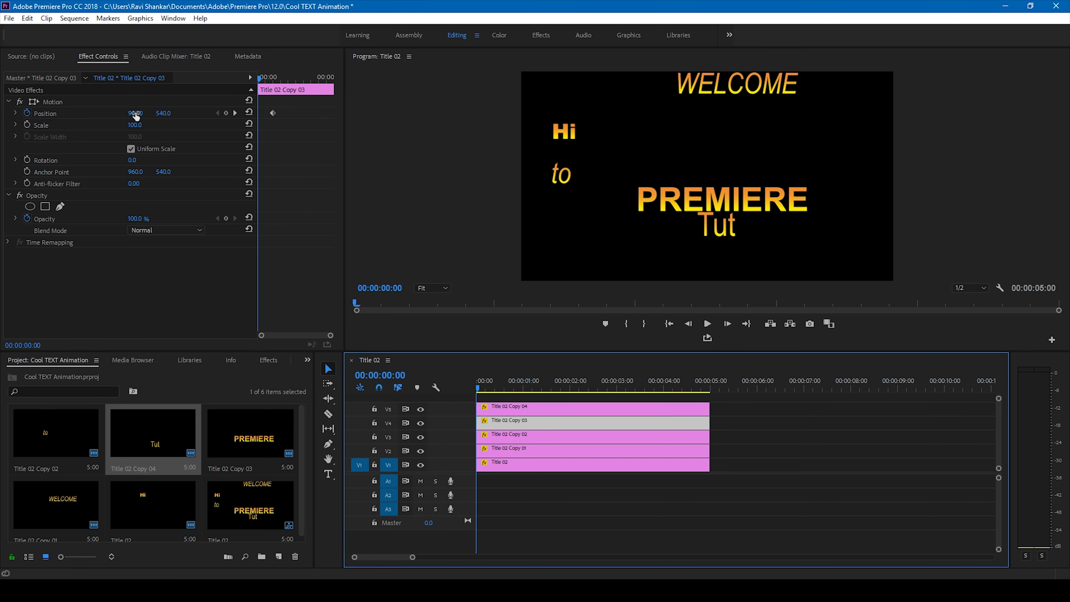
left_click_drag(136, 113, 556, 113)
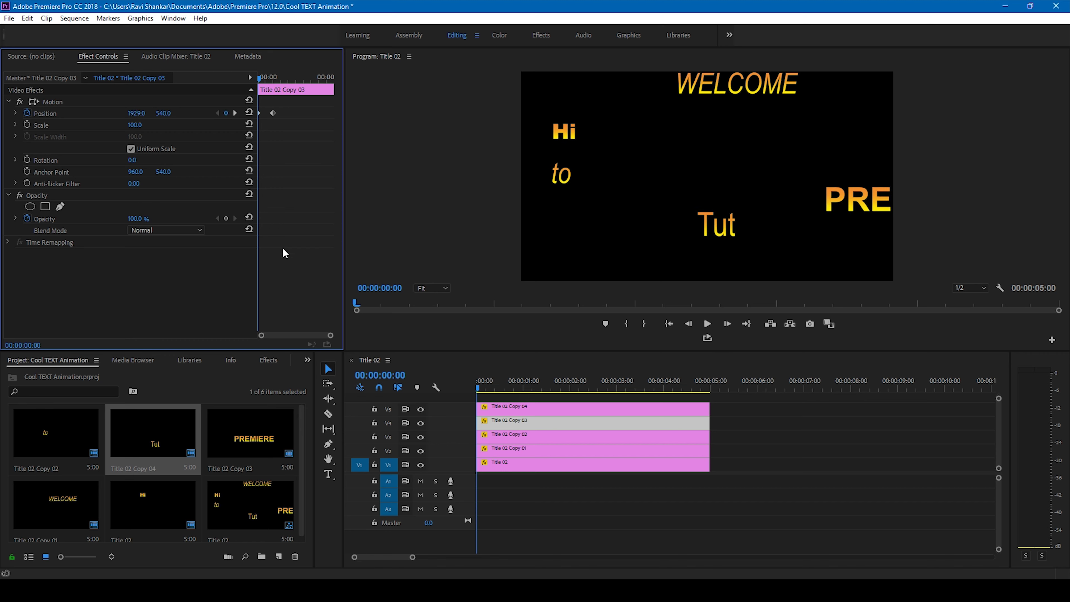
left_click(497, 408)
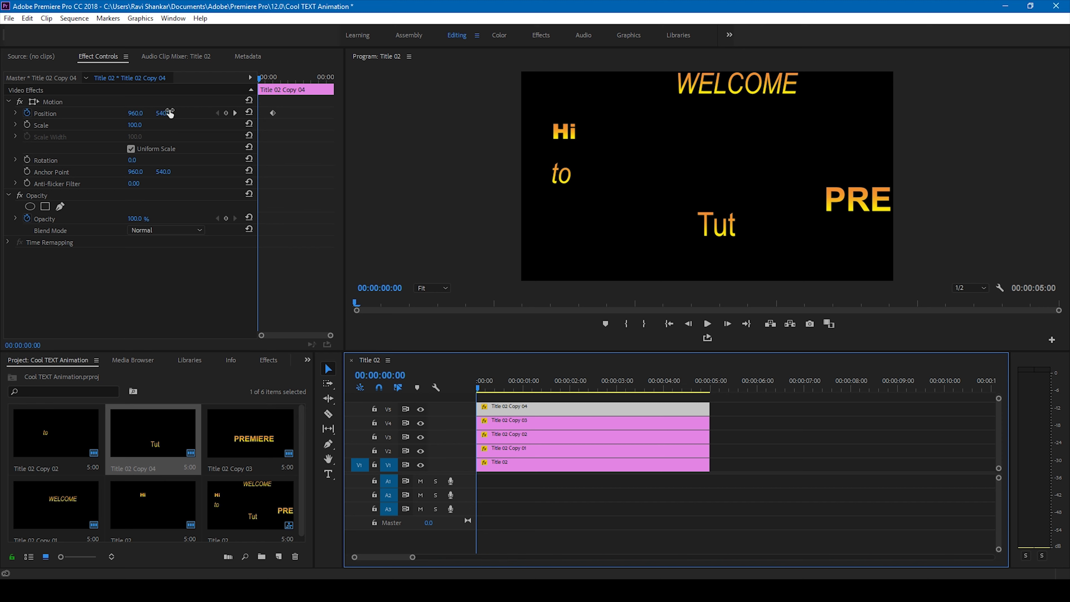
left_click_drag(170, 113, 301, 113)
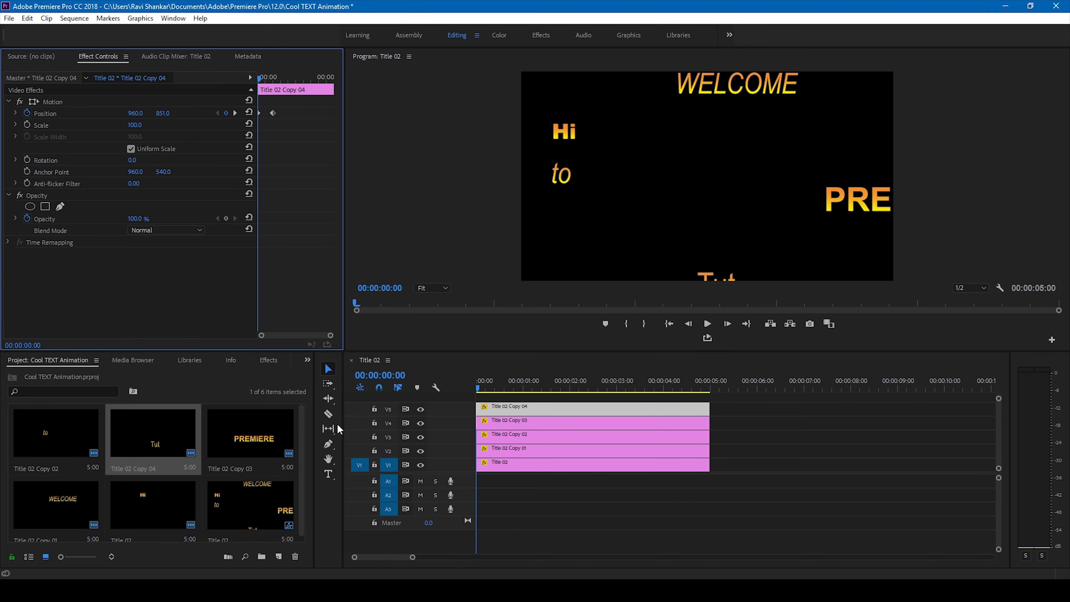
key("space")
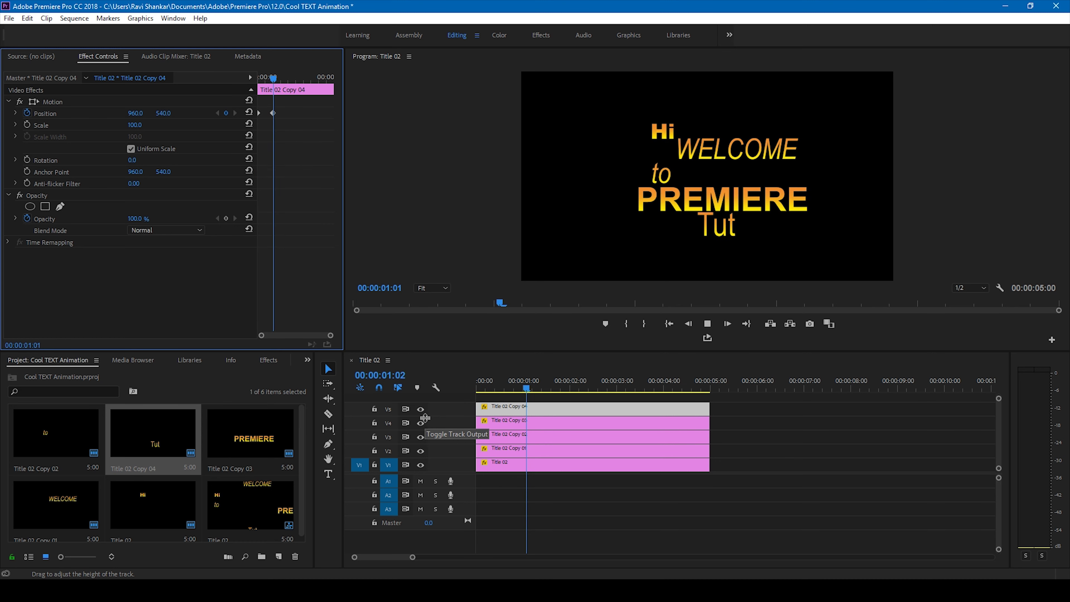
key("space")
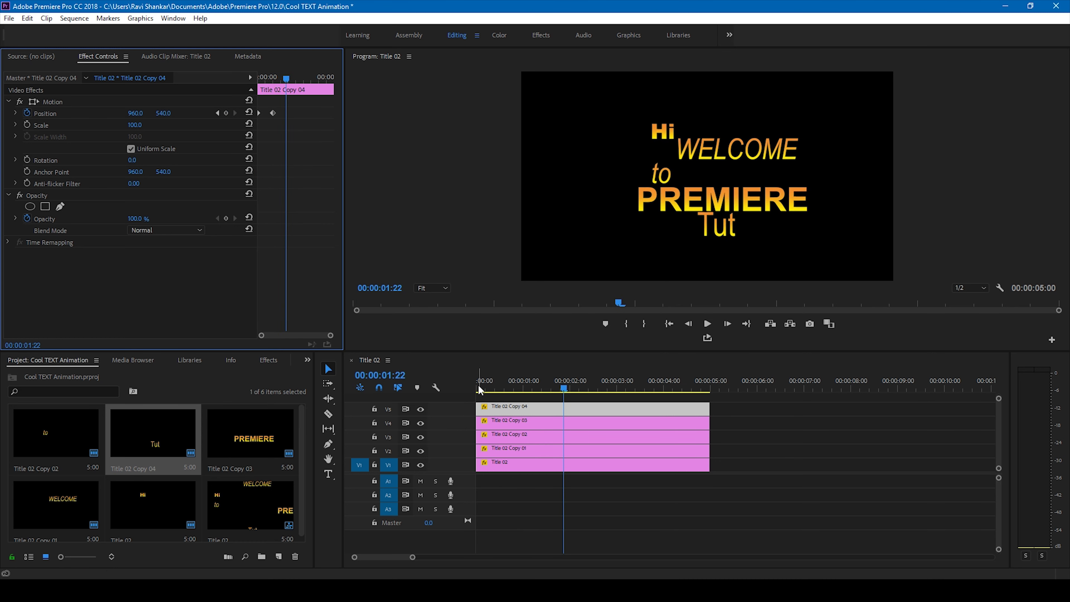
left_click(480, 389)
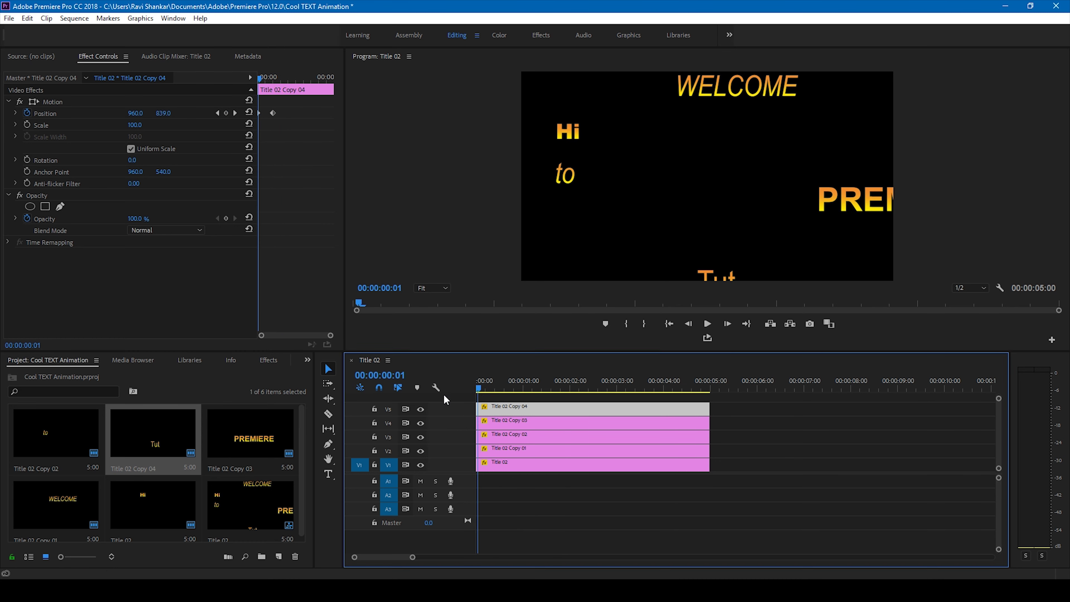
left_click(489, 467)
Step: Nest all five title clips into Nested Sequence 02
left_click(502, 411, "shift")
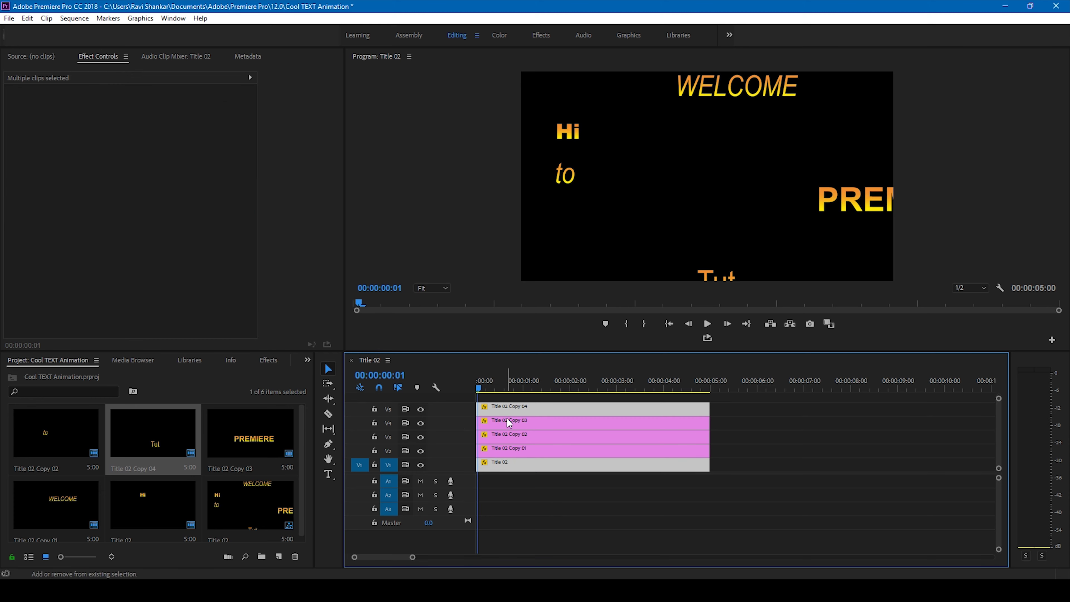
left_click(507, 421, "shift")
left_click(511, 404, "shift")
left_click(512, 441, "shift")
left_click(511, 451, "shift")
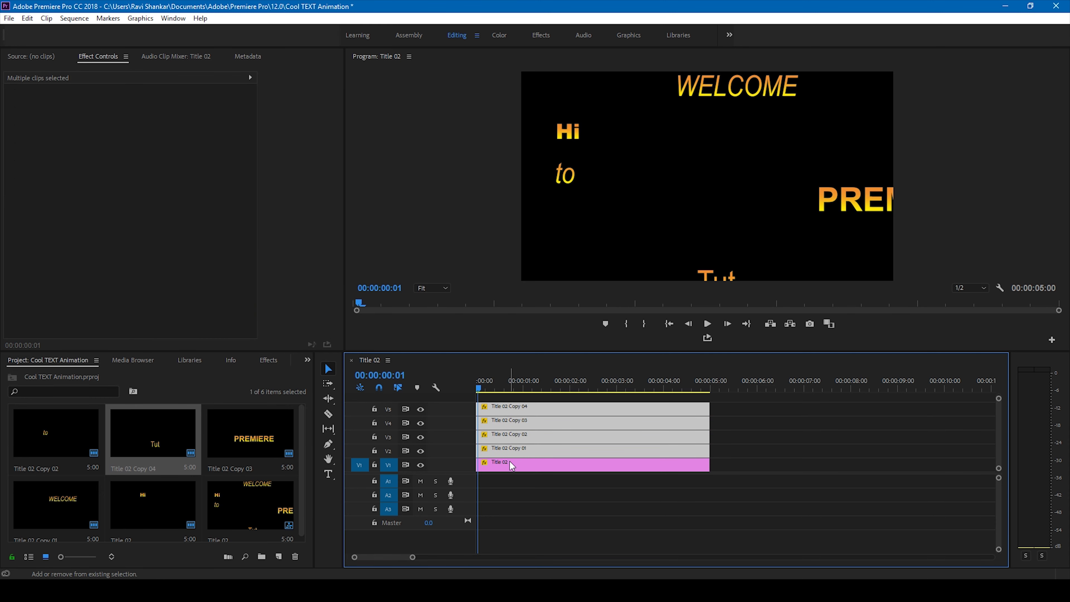
left_click(510, 463, "shift")
right_click(510, 451)
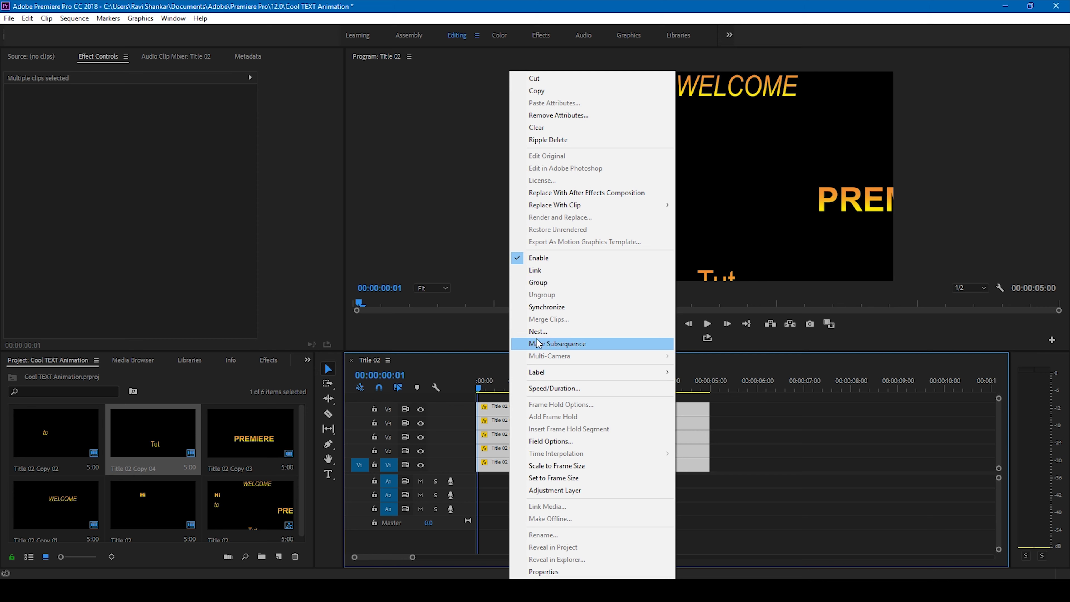
left_click(534, 329)
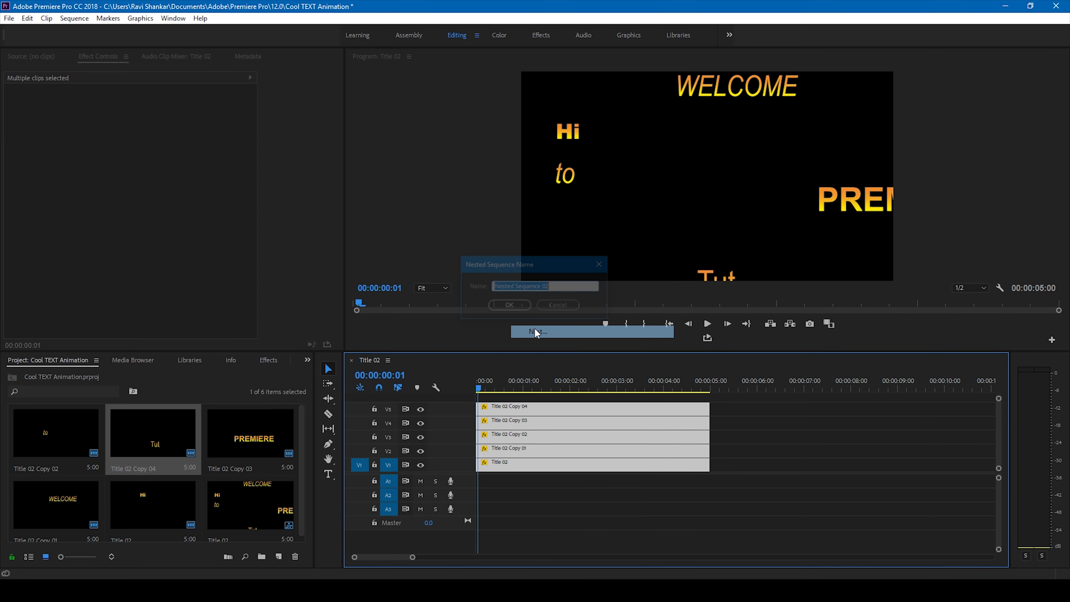
left_click(509, 306)
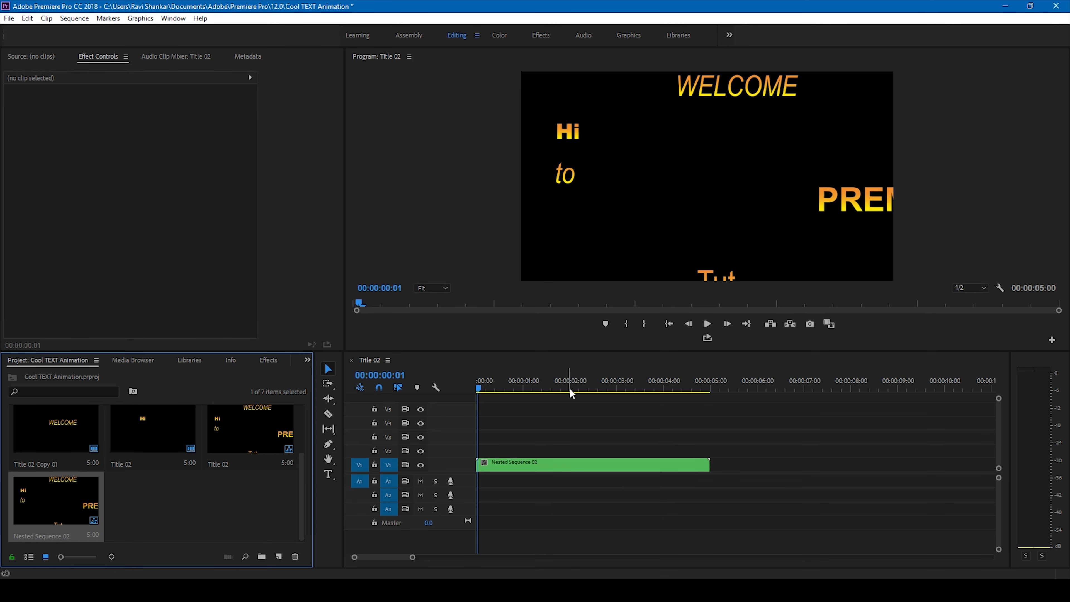
Step: Preview the nested animation and apply the Crop effect to the nested clip
key("space")
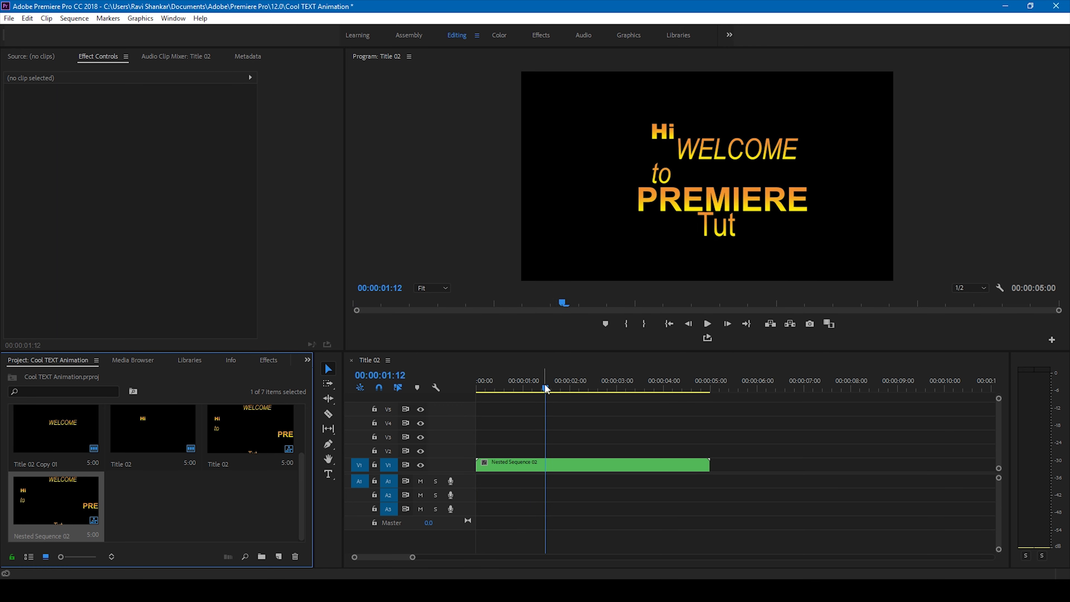
left_click_drag(545, 388, 543, 384)
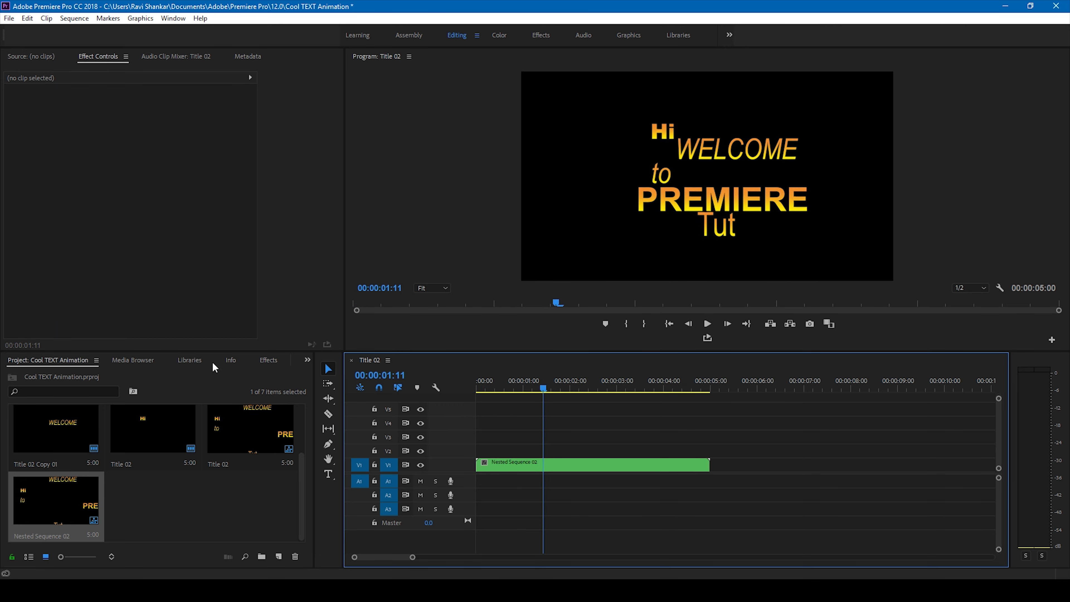
left_click(265, 360)
left_click(109, 374)
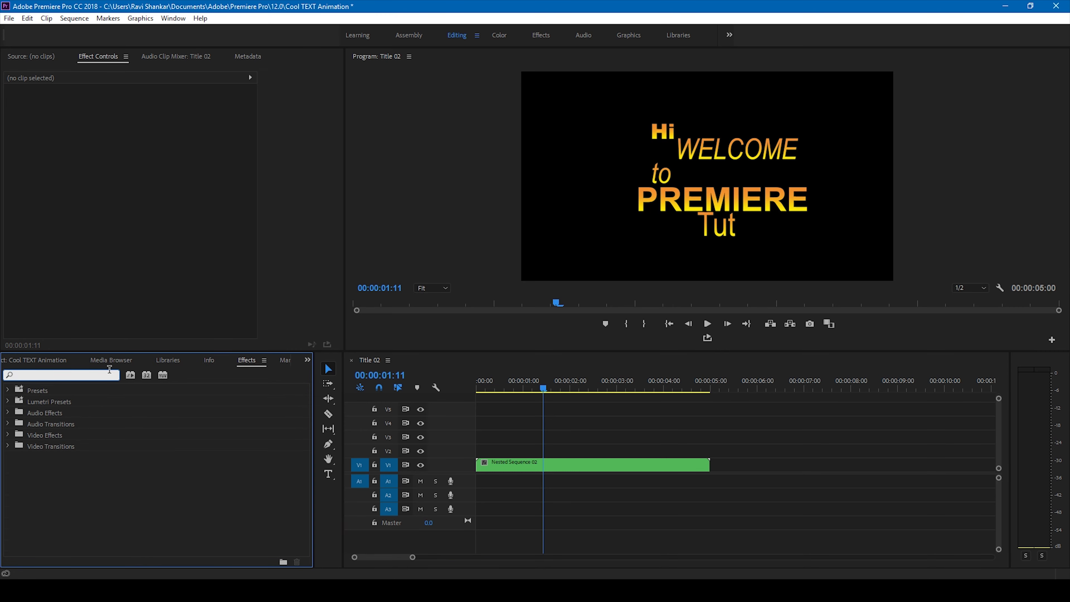
type("crop")
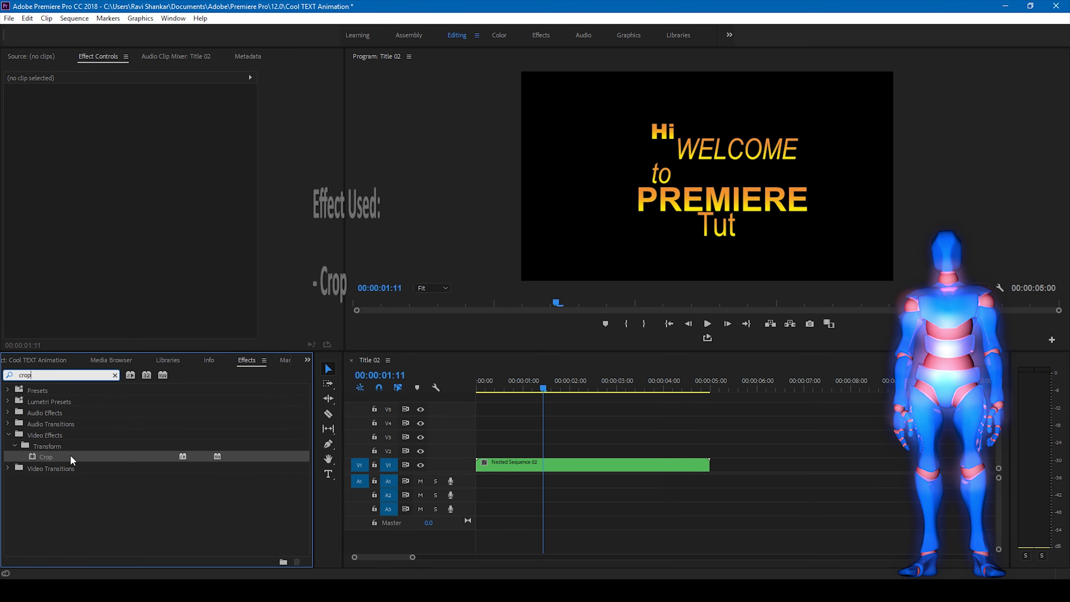
left_click_drag(50, 455, 544, 461)
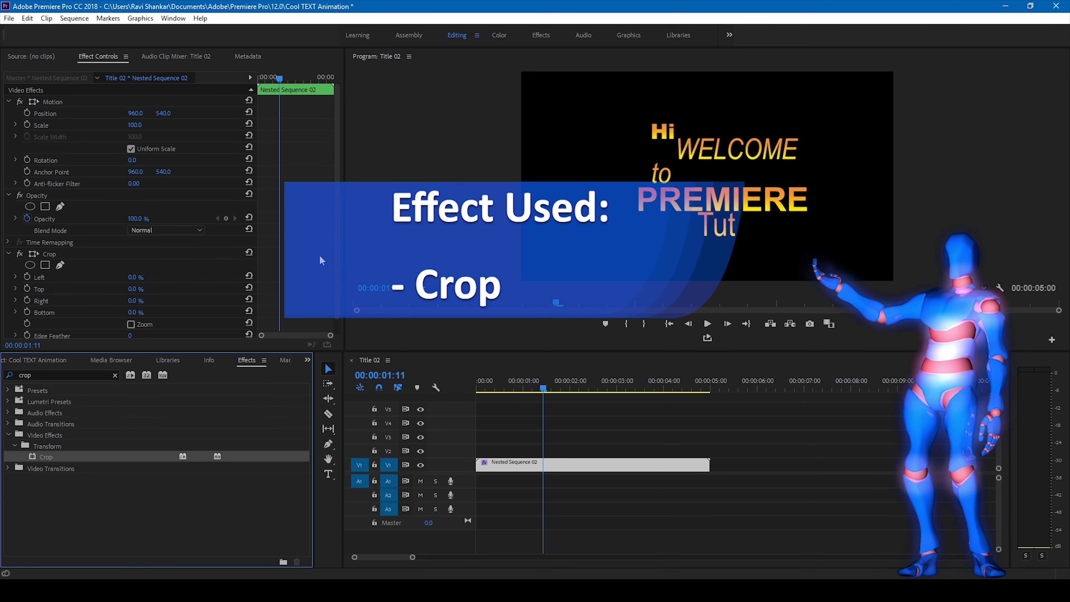
Step: In Effect Controls set Crop to Left 27%, Top 21%, Right 23%, Bottom 19%
left_click(330, 194)
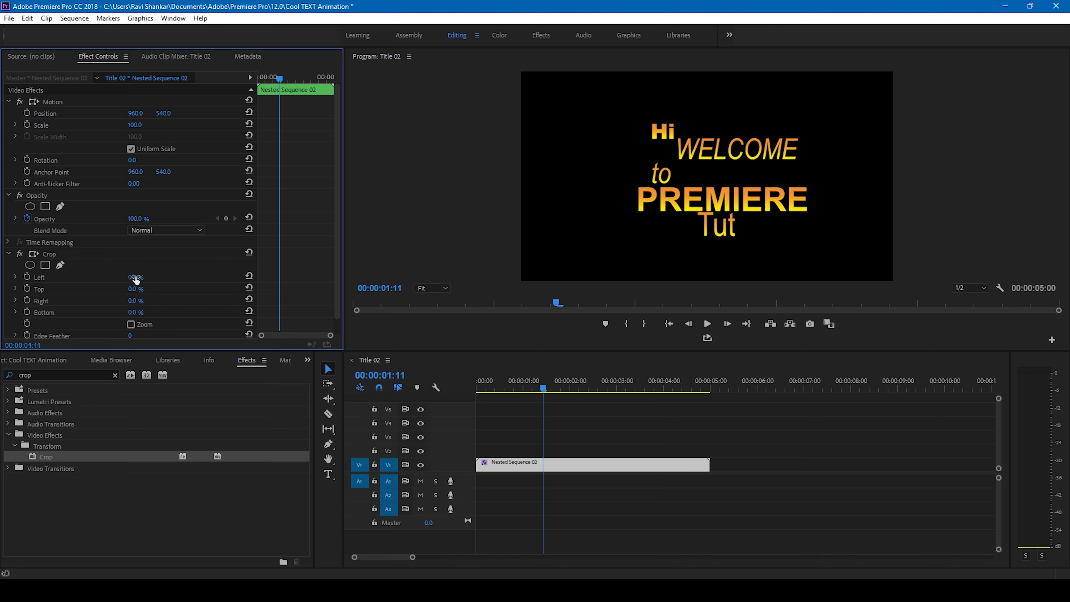
left_click_drag(135, 278, 139, 277)
mouse_move(137, 277)
left_mouse_down()
mouse_move(156, 277)
mouse_move(138, 277)
left_mouse_up()
left_click_drag(136, 288, 160, 288)
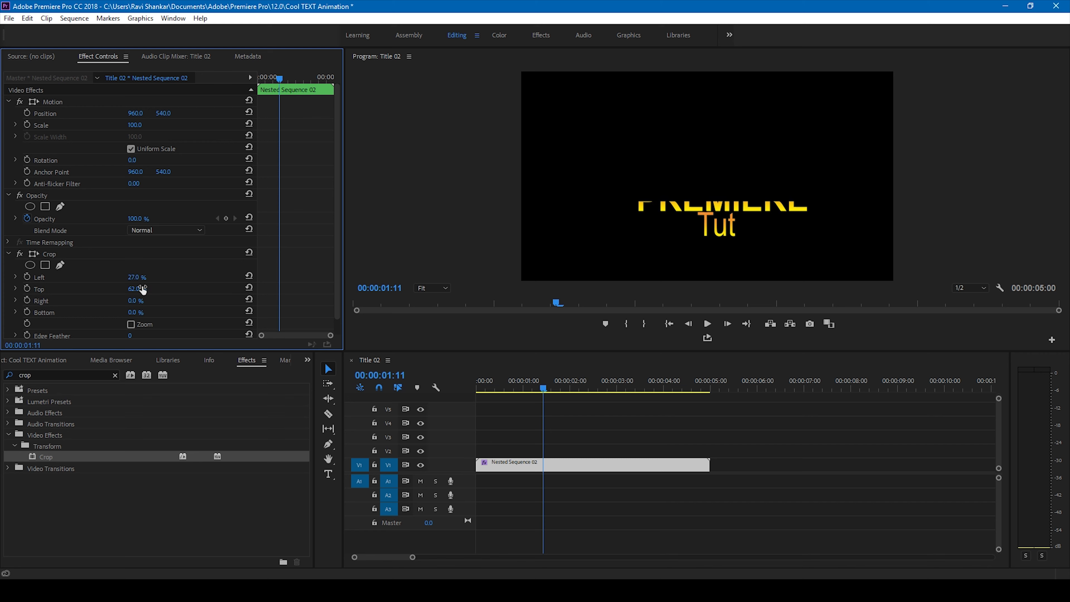
mouse_move(137, 289)
left_mouse_down()
mouse_move(120, 288)
mouse_move(134, 289)
left_mouse_up()
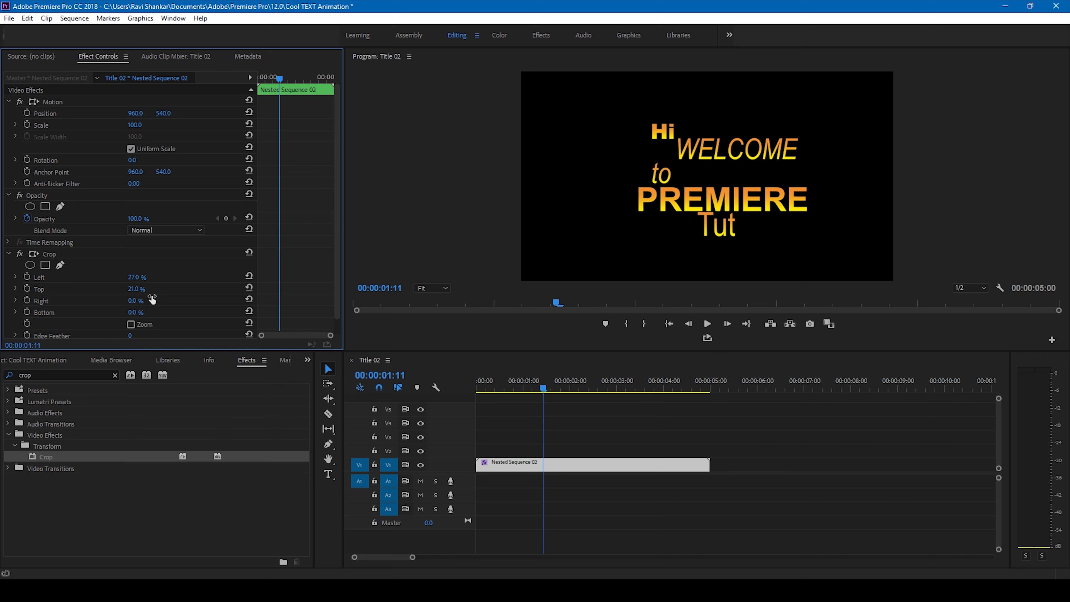
left_click_drag(136, 300, 146, 300)
mouse_move(131, 314)
left_mouse_down()
mouse_move(146, 315)
mouse_move(133, 313)
left_mouse_up()
left_click(479, 385)
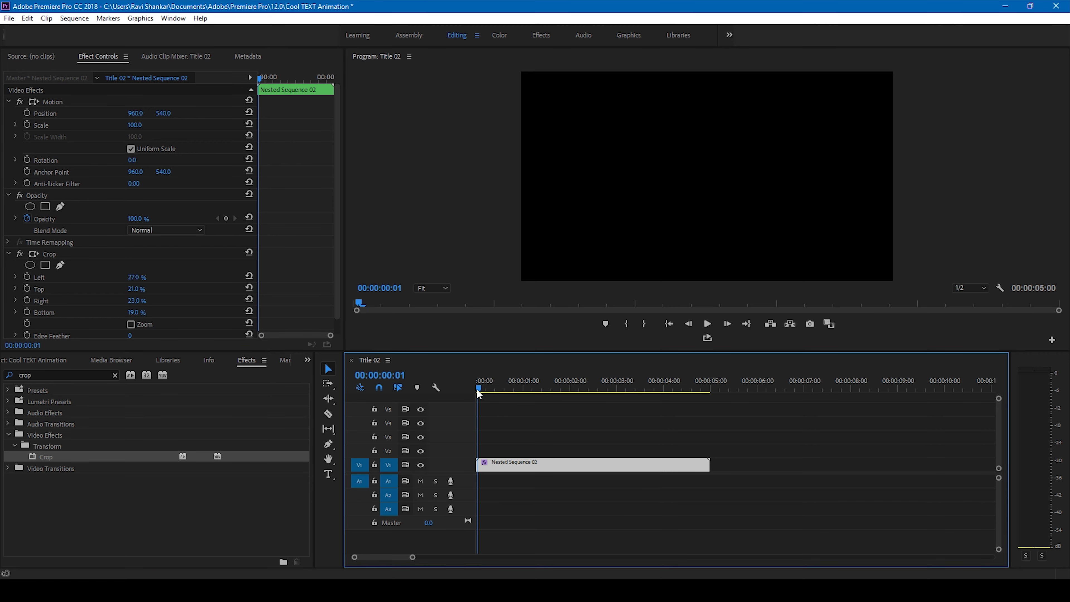
key("space")
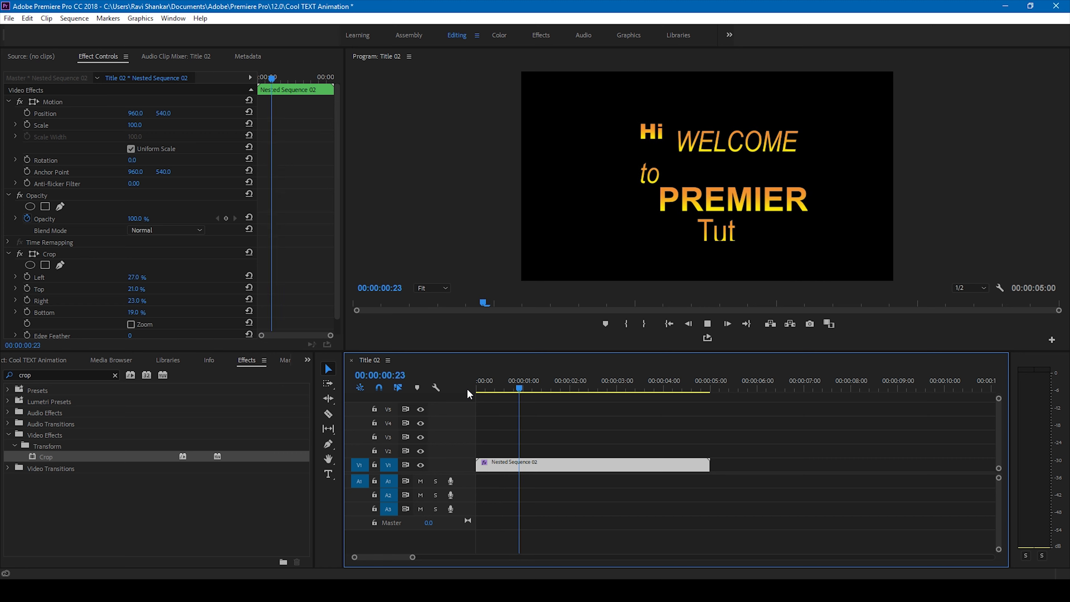
left_click_drag(504, 388, 462, 386)
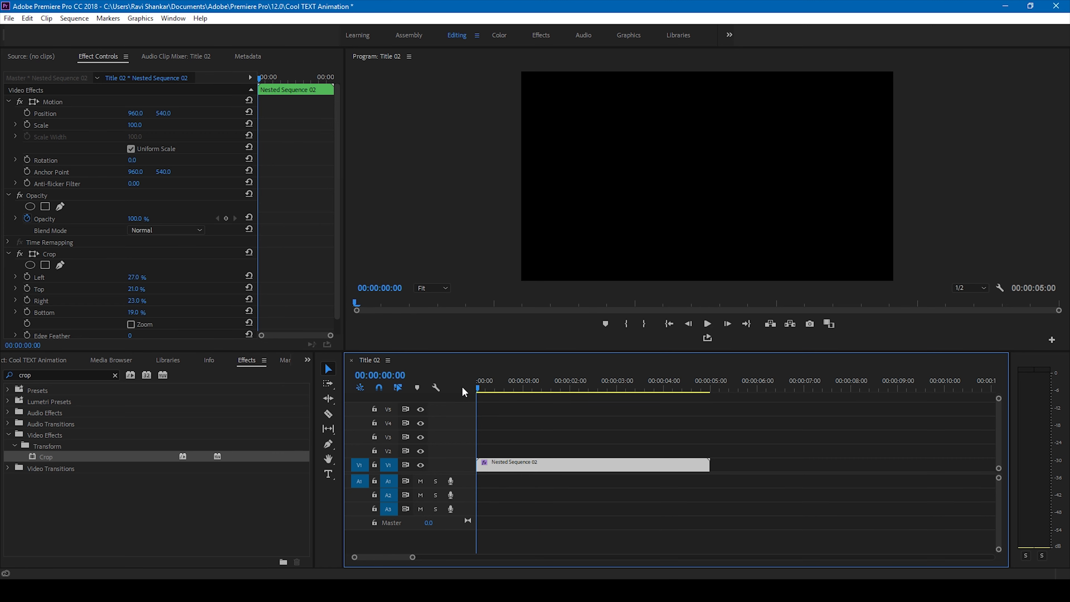
key("space")
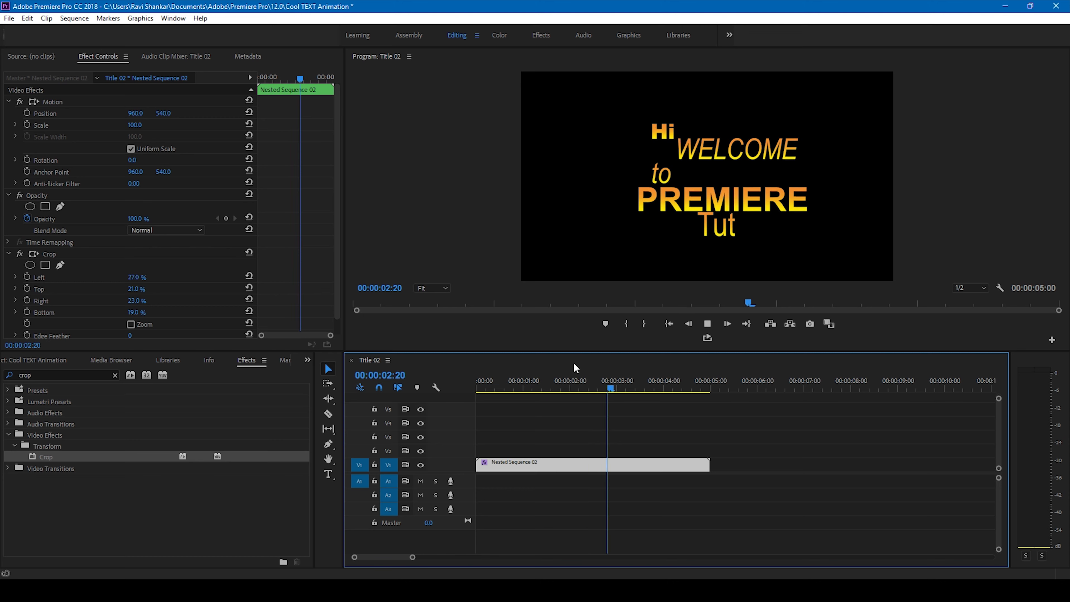
key("space")
left_click(39, 356)
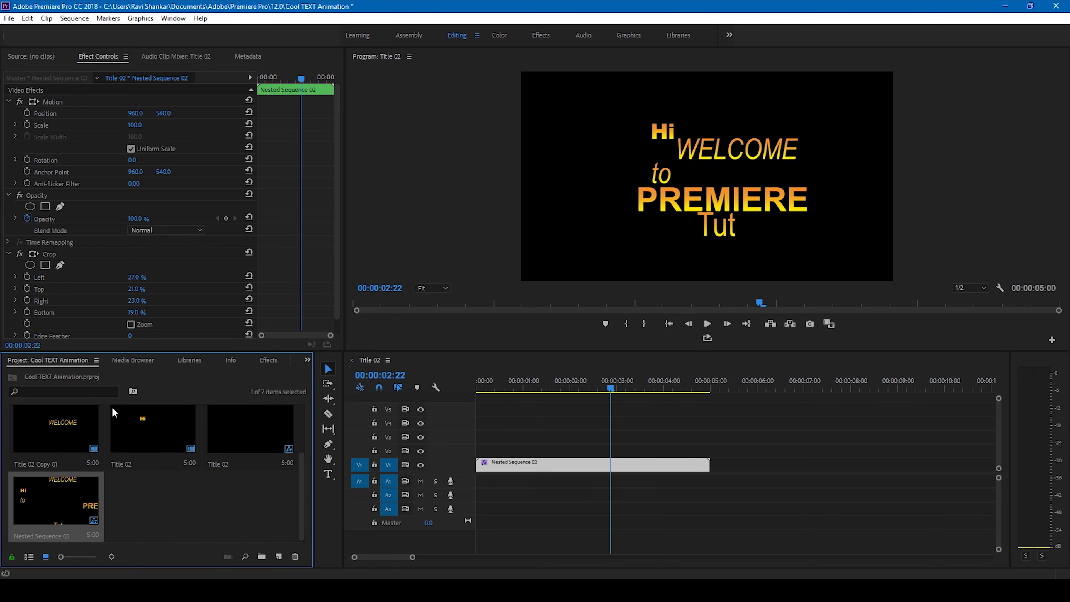
Step: Move Nested Sequence 02 up onto track V2
left_click(154, 488)
scroll(154, 488, "up", 3)
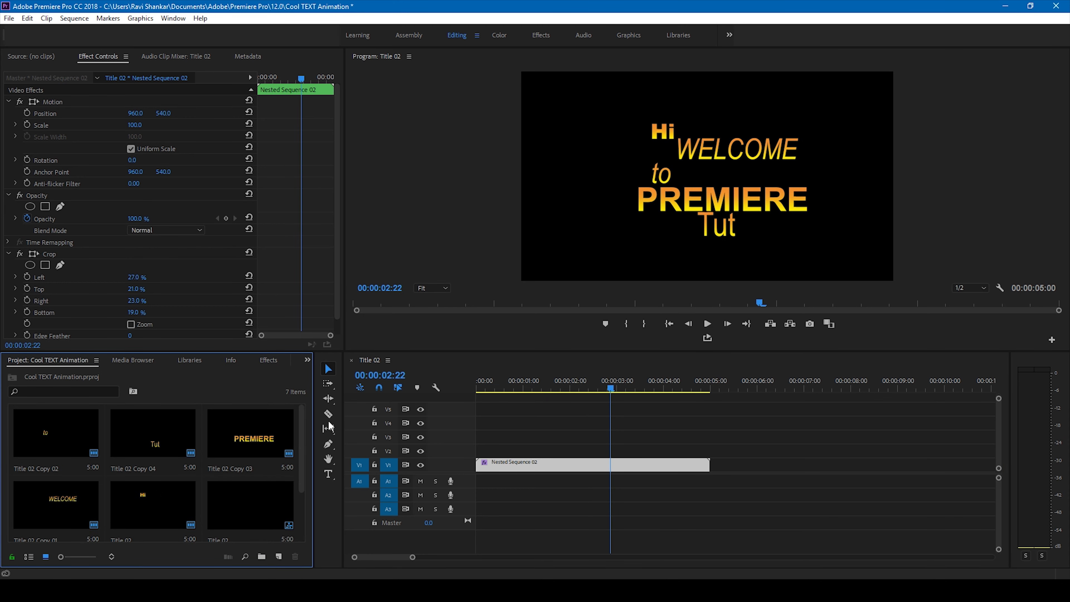
scroll(248, 456, "down", 3)
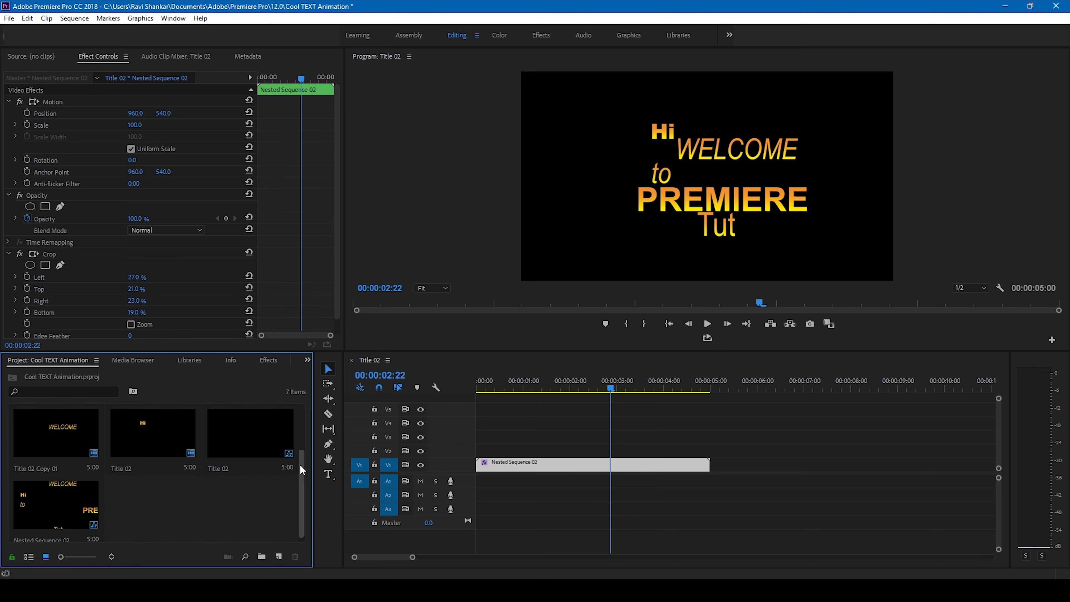
left_click_drag(299, 470, 294, 414)
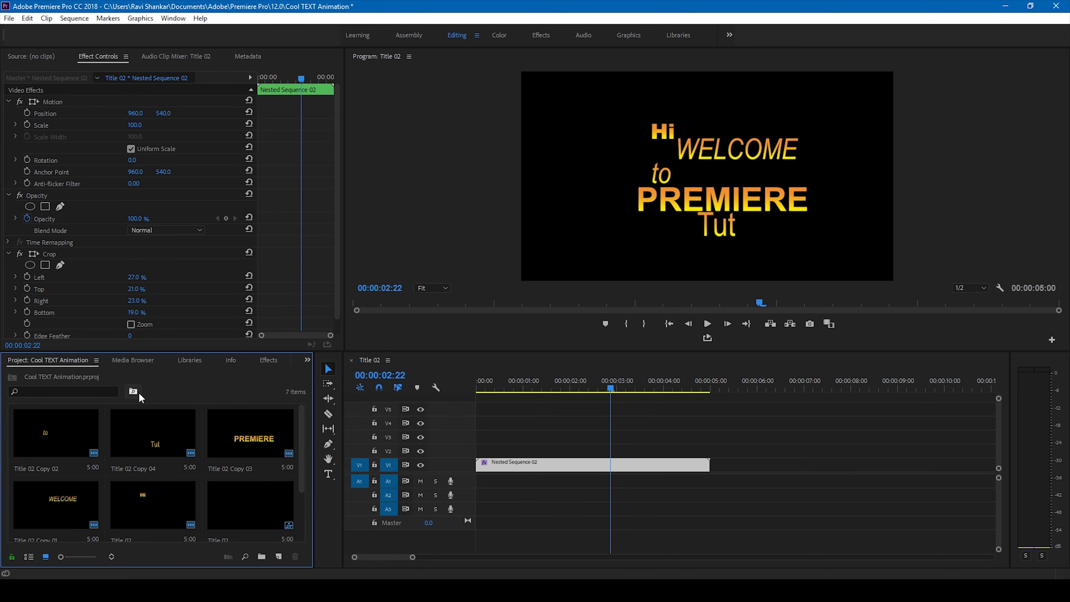
left_click(229, 468)
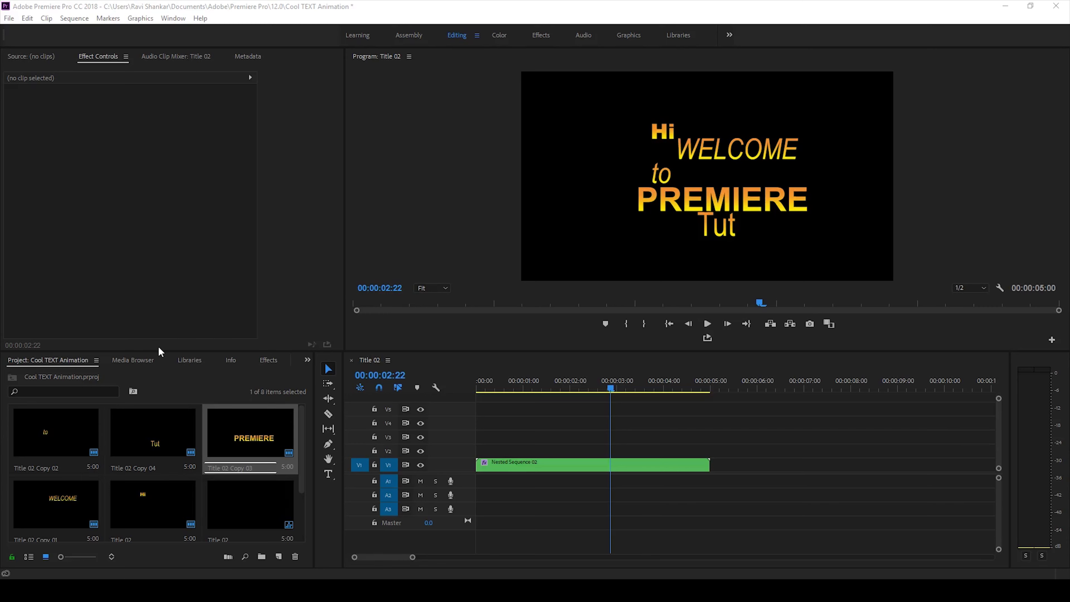
scroll(281, 492, "down", 3)
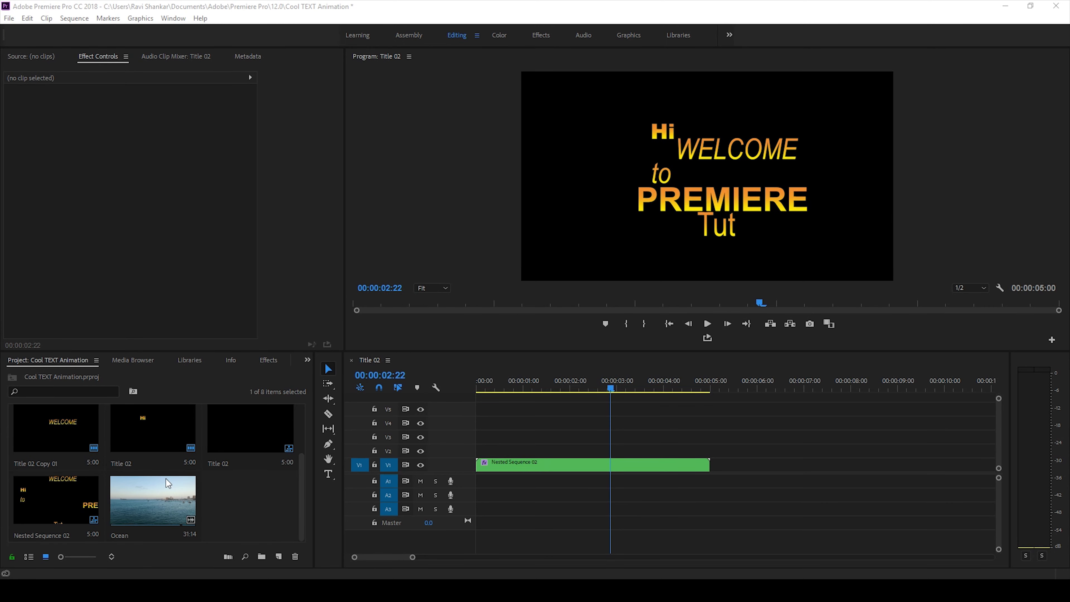
left_click_drag(500, 465, 502, 457)
Step: Place the Ocean footage on V1 and trim its end to 00:00:05:00
left_click_drag(172, 506, 477, 480)
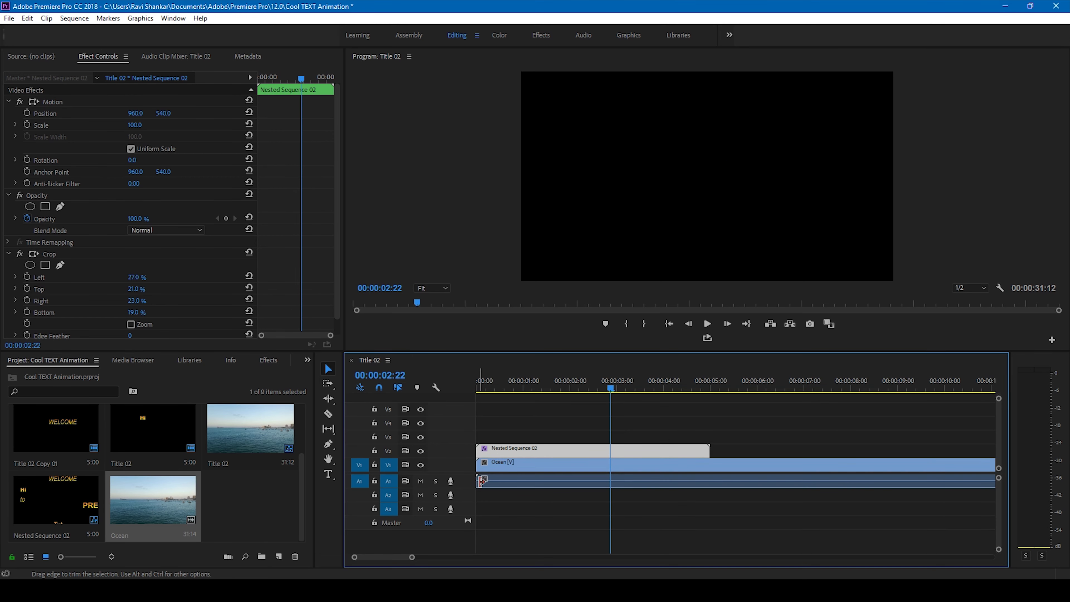
left_click_drag(412, 557, 493, 557)
left_click_drag(834, 469, 382, 410)
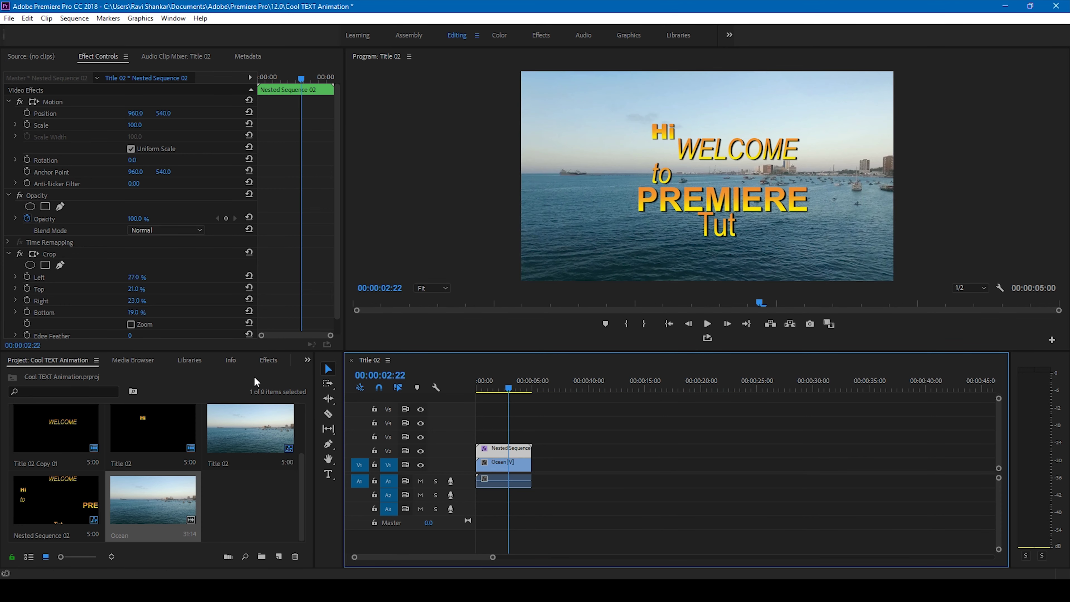
left_click(267, 360)
Step: Search the effects for 'camera blur' and apply Camera Blur to the Ocean clip
left_click(67, 375)
type("camera")
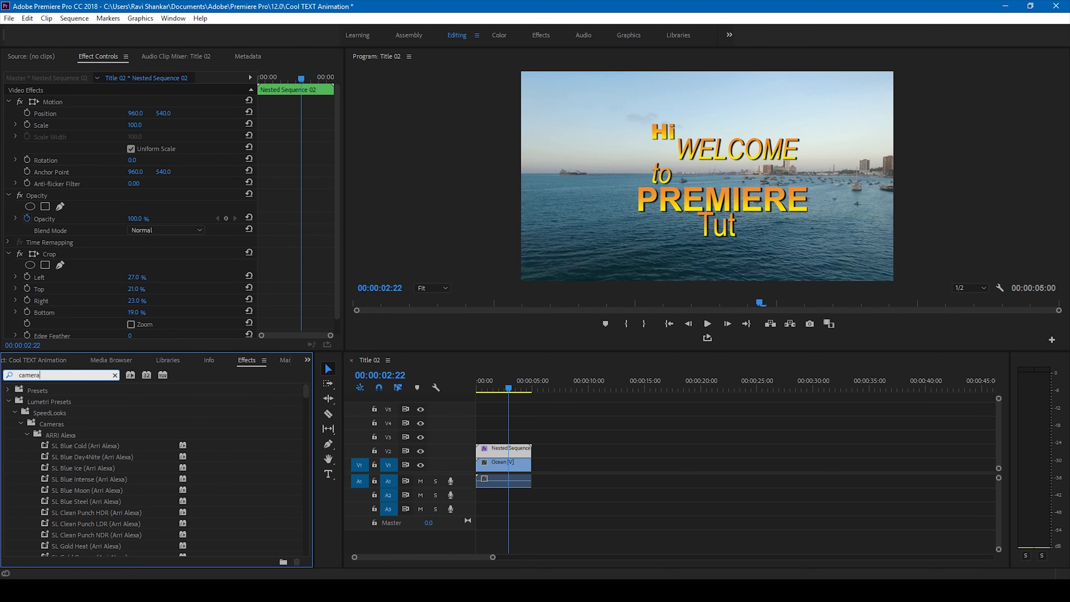
type(" blur")
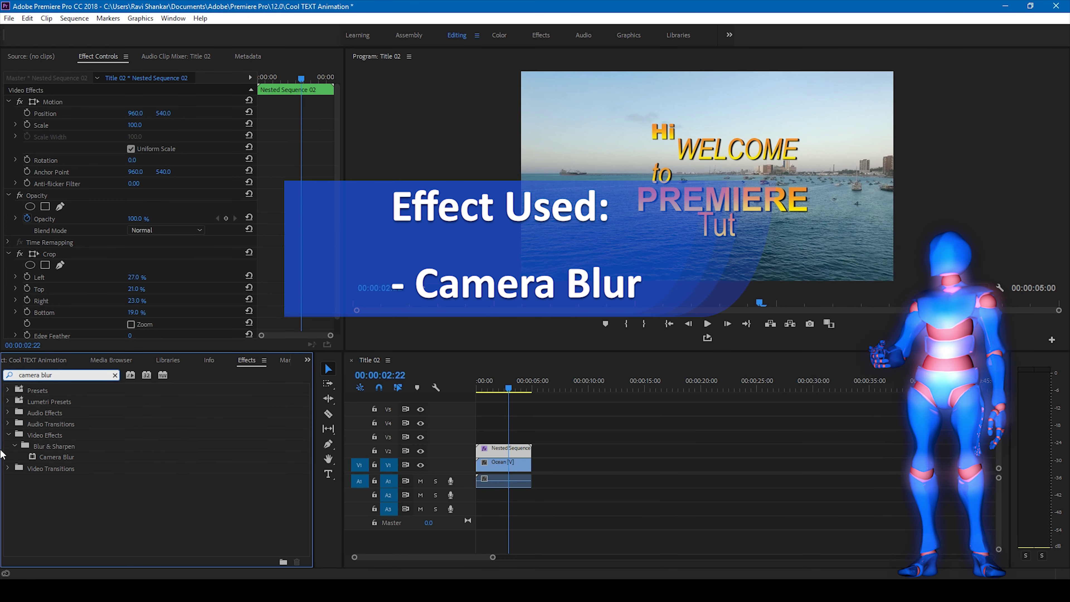
left_click_drag(57, 457, 489, 464)
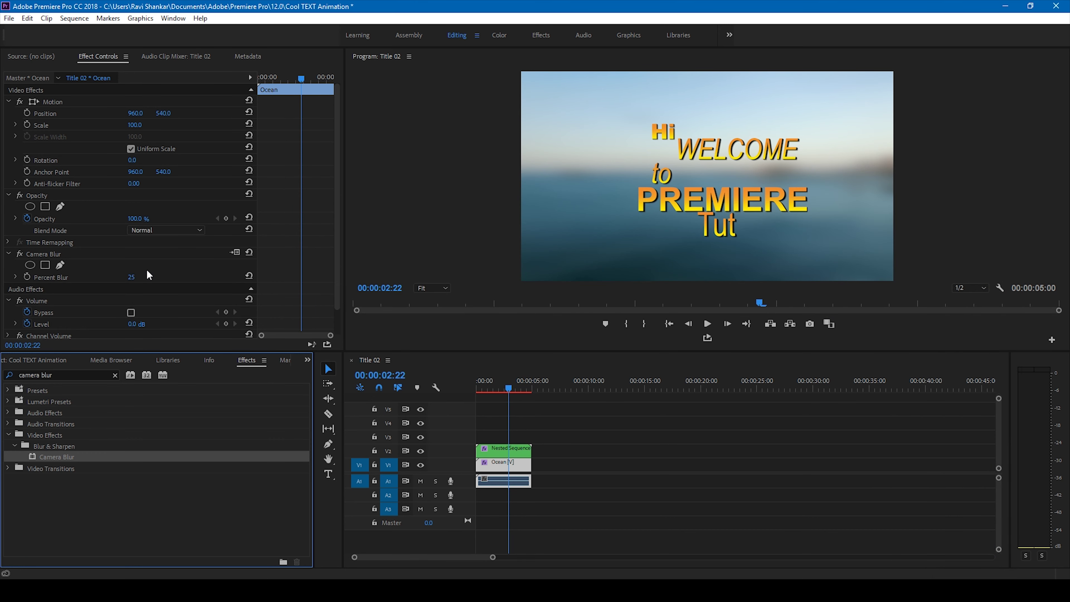
Step: Set Percent Blur to 15 and return the playhead to the sequence start
left_click(133, 277)
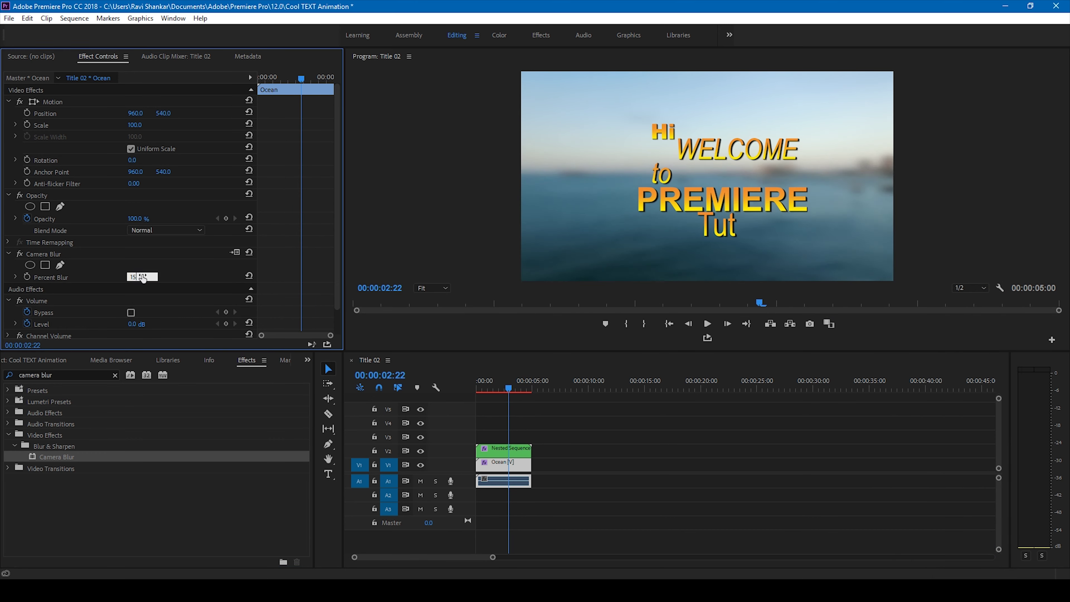
key("Return")
left_click(479, 382)
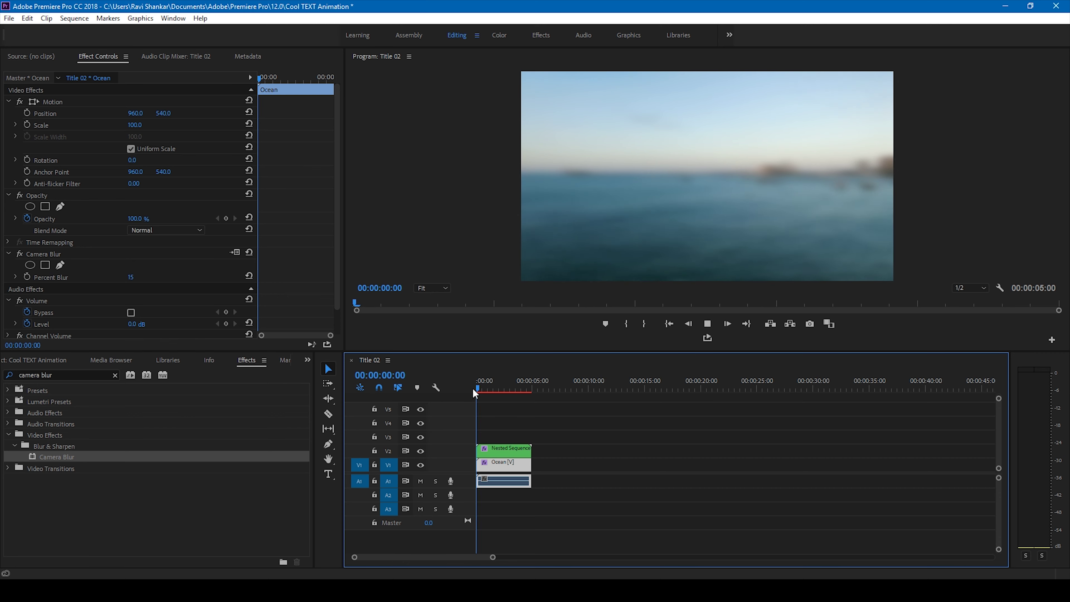
key("space")
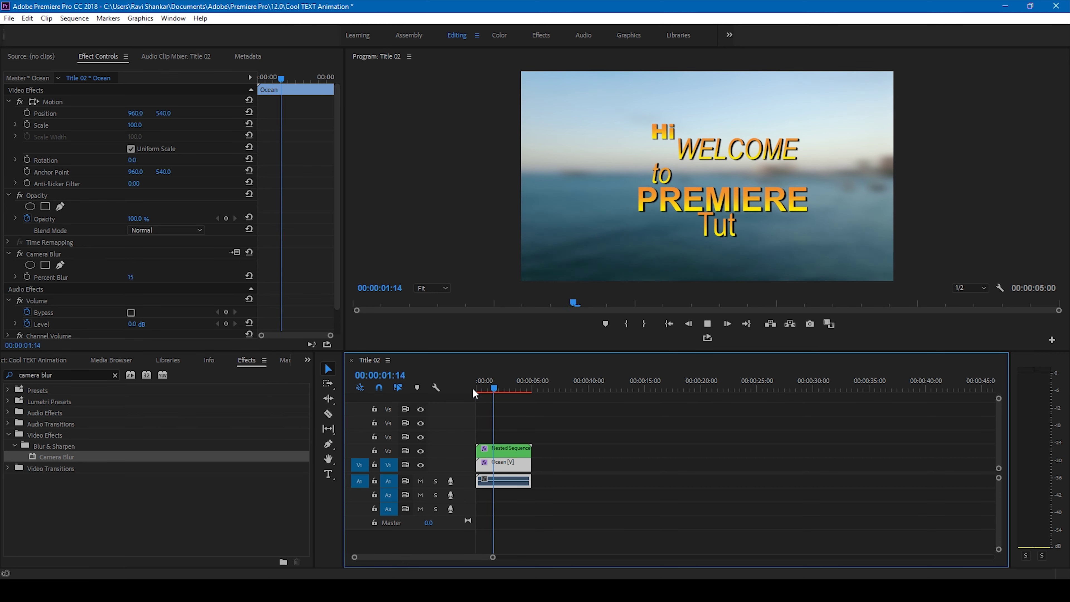
left_click(476, 389)
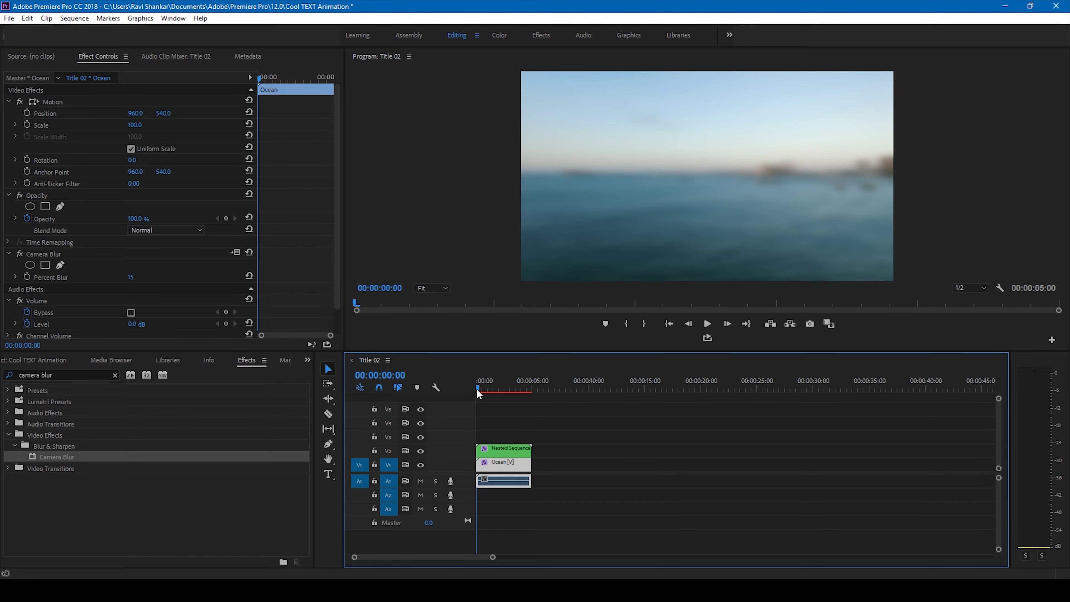
key("space")
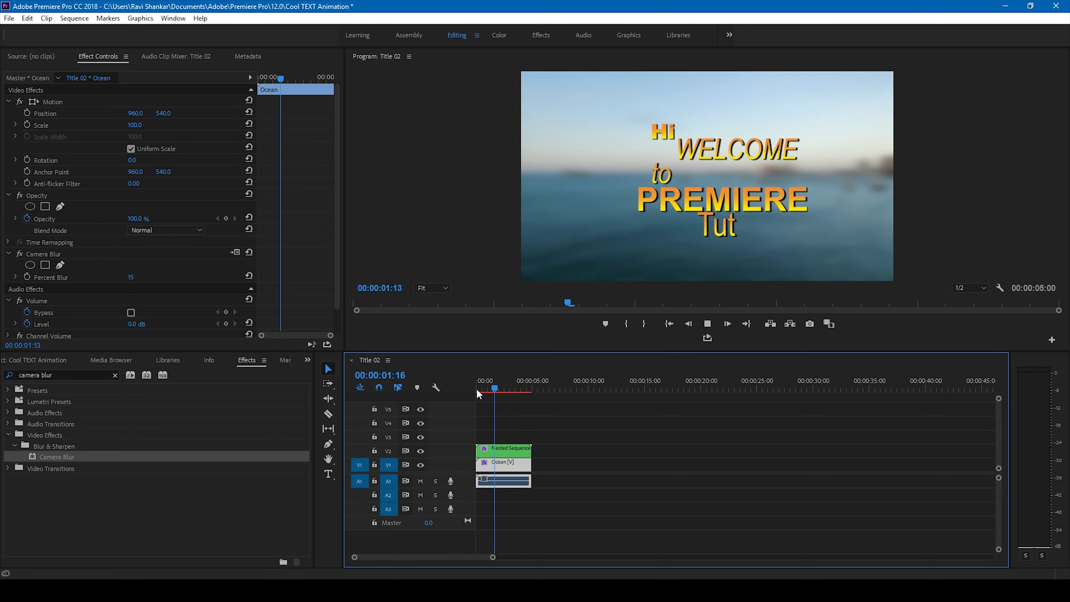
left_click(476, 389)
key("space")
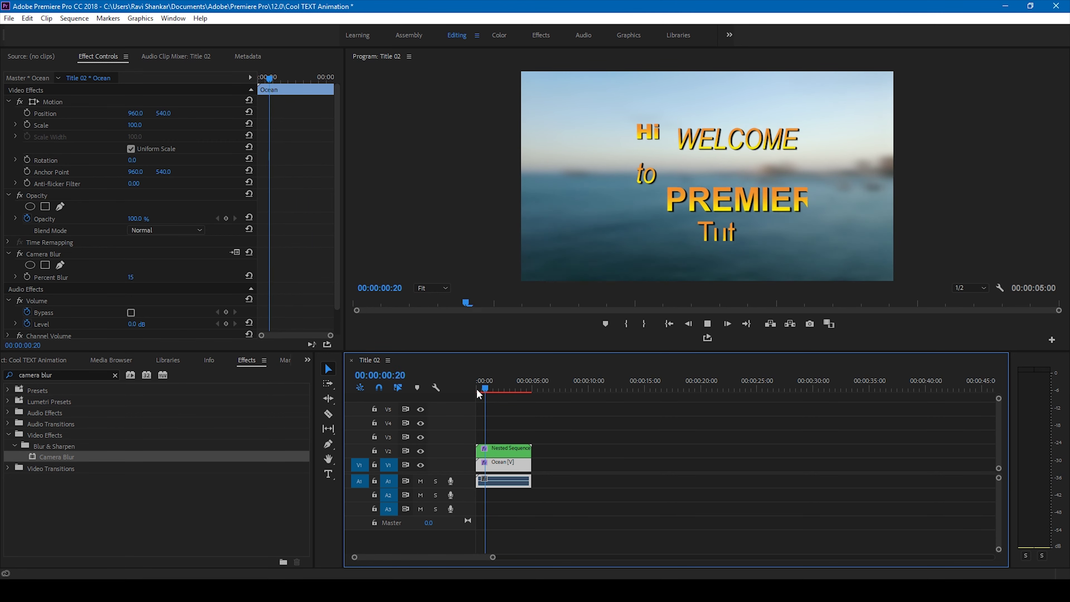
left_click(476, 389)
key("space")
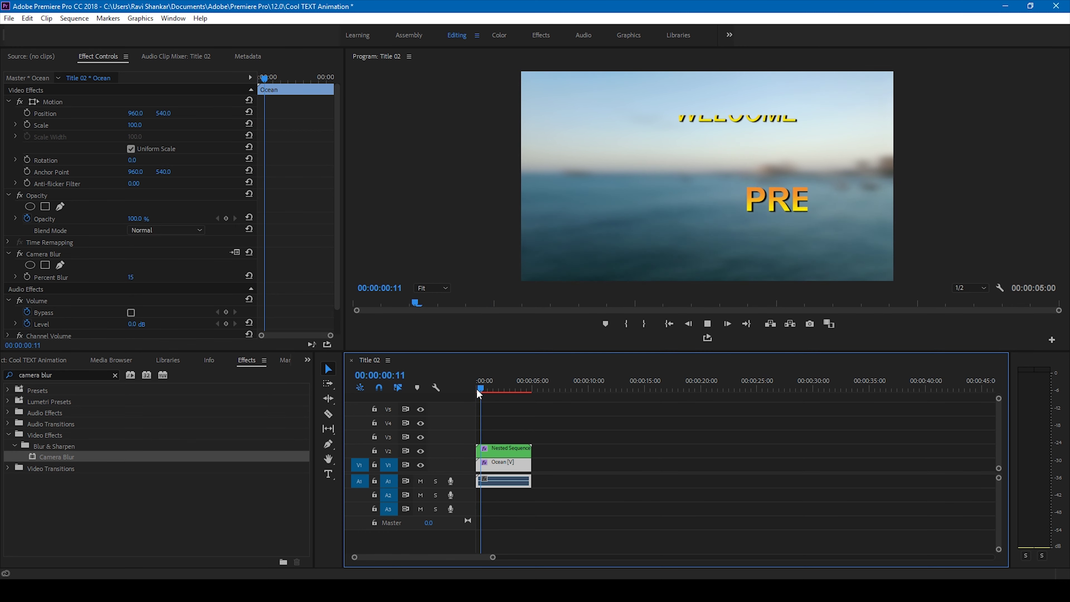
left_click(477, 389)
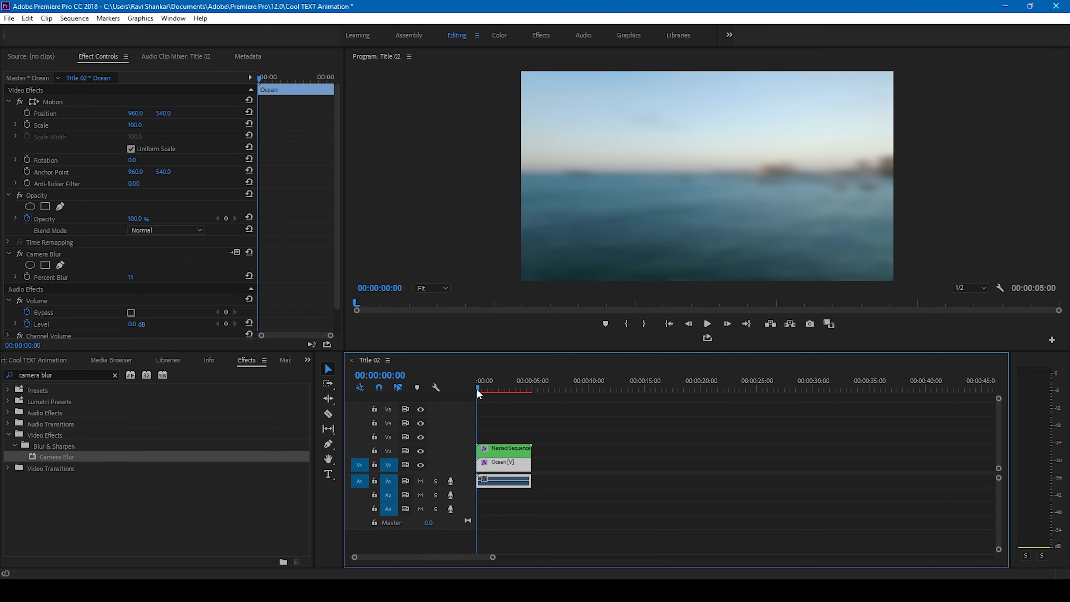
left_click(478, 390)
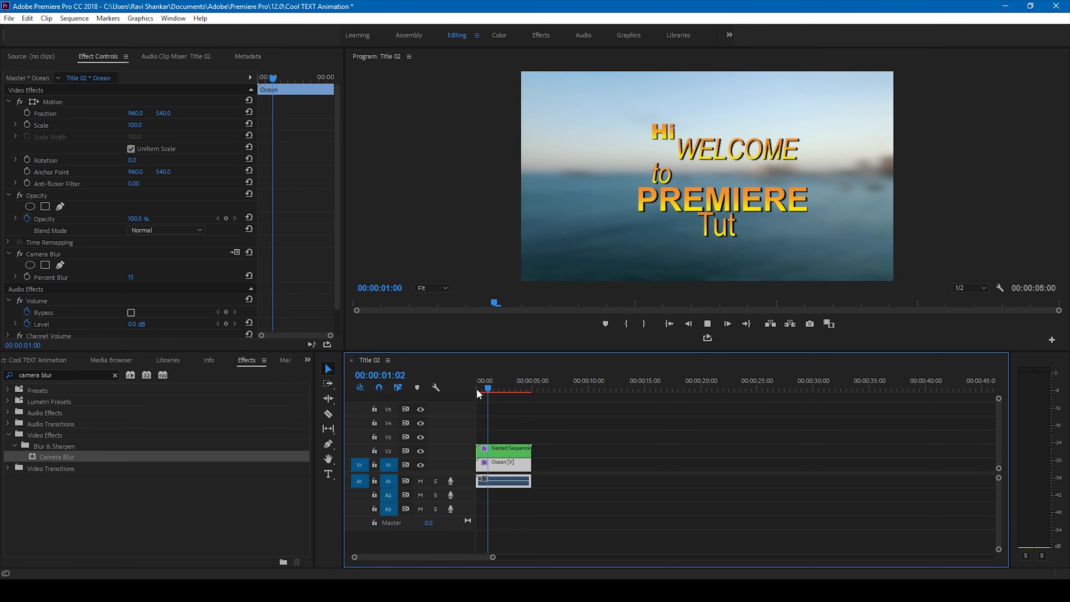
left_click(476, 388)
key("space")
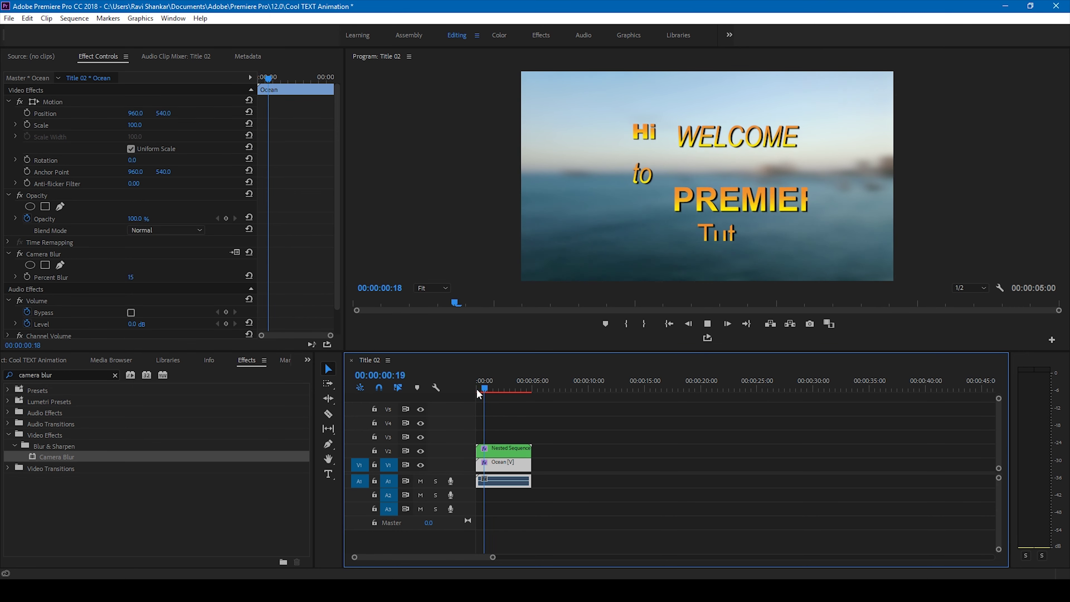
left_click(477, 389)
key("space")
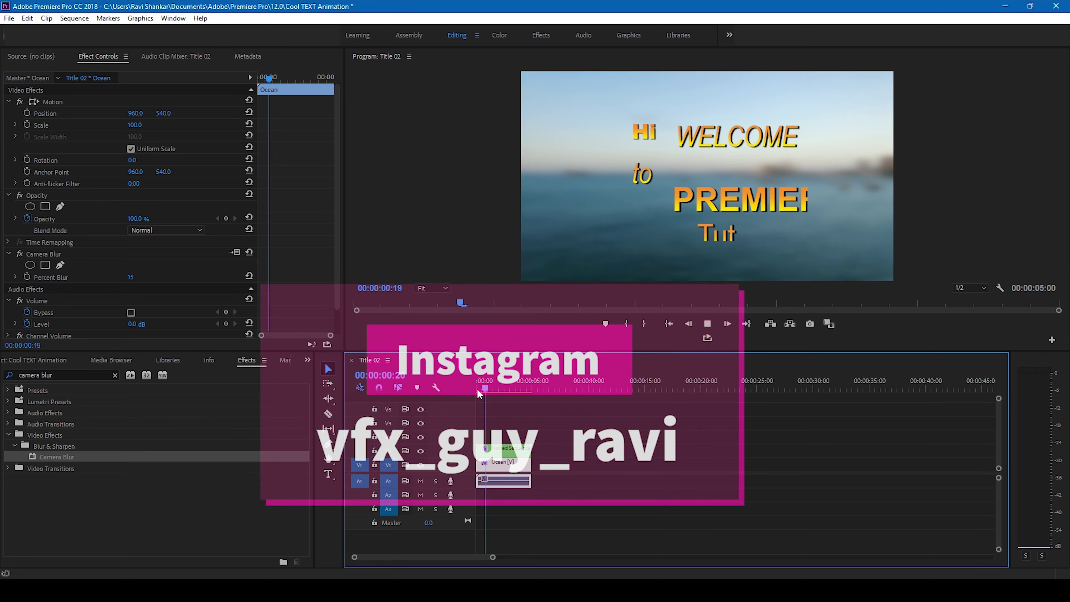
left_click(477, 388)
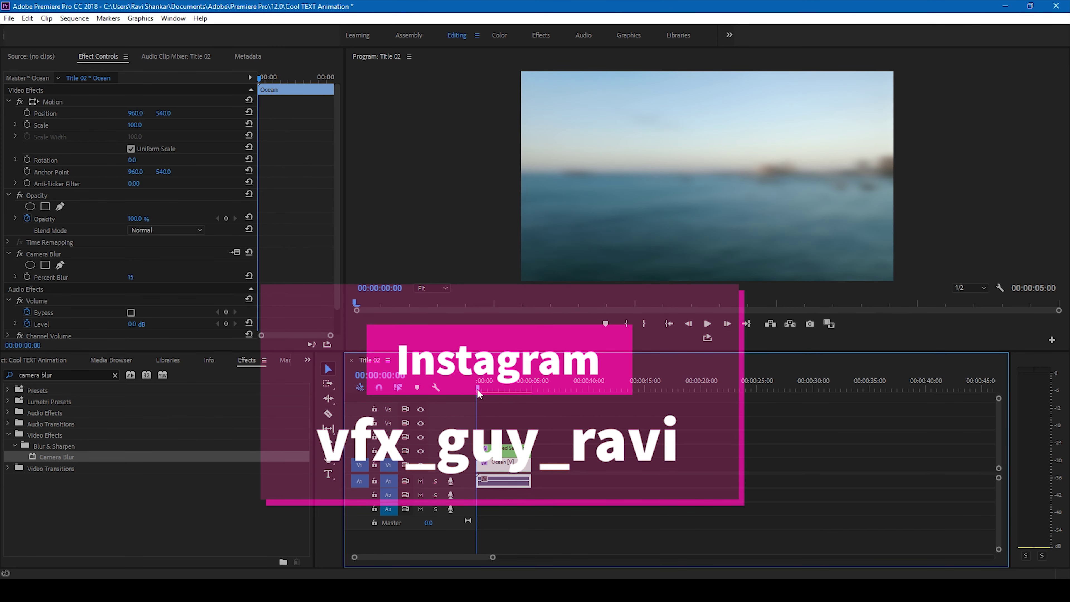
key("space")
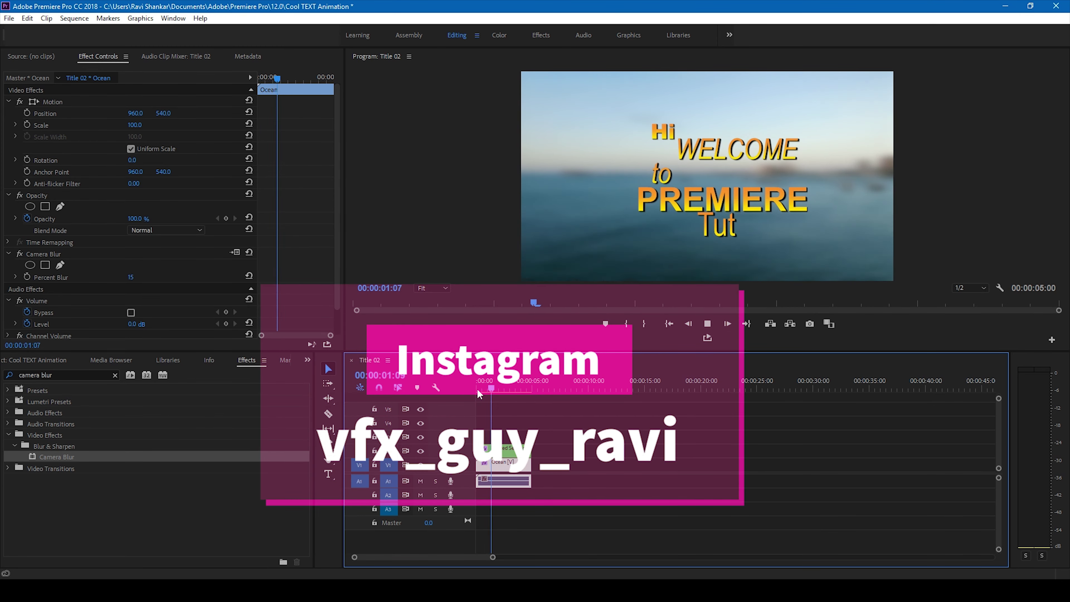
key("space")
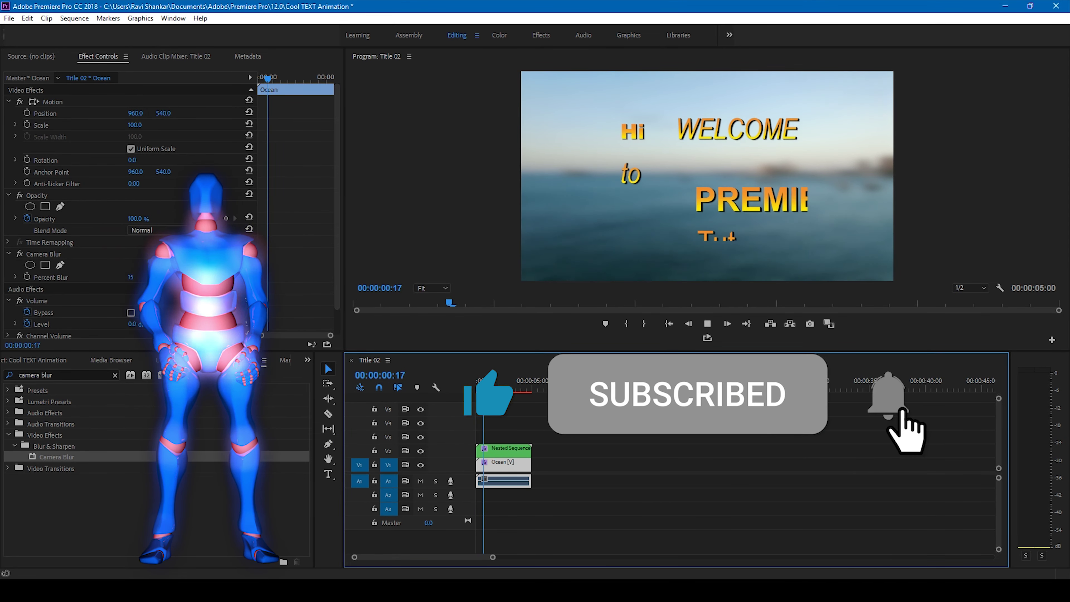
left_click(479, 394)
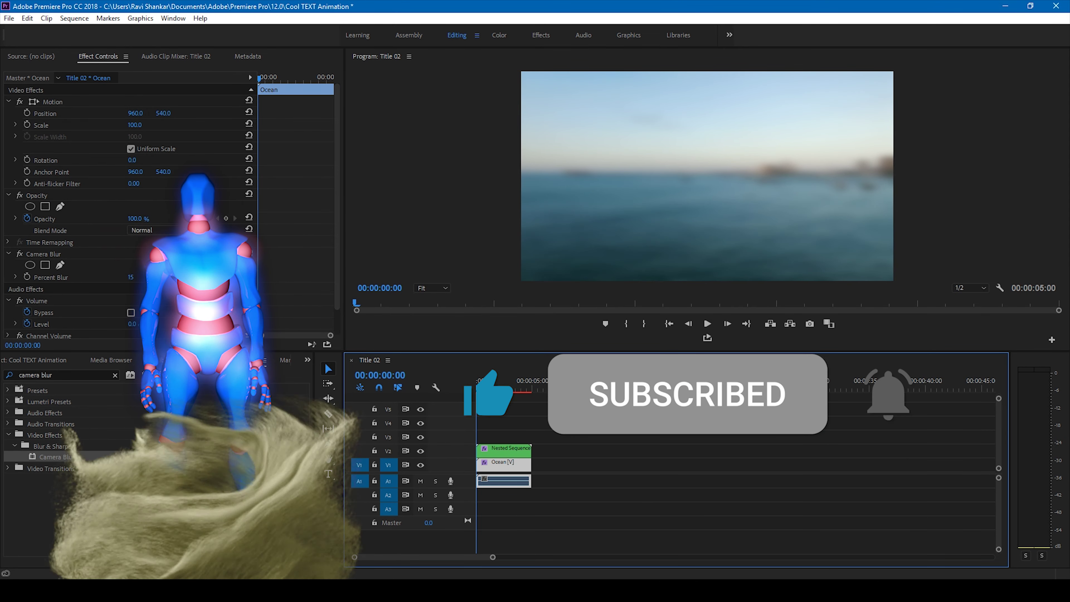